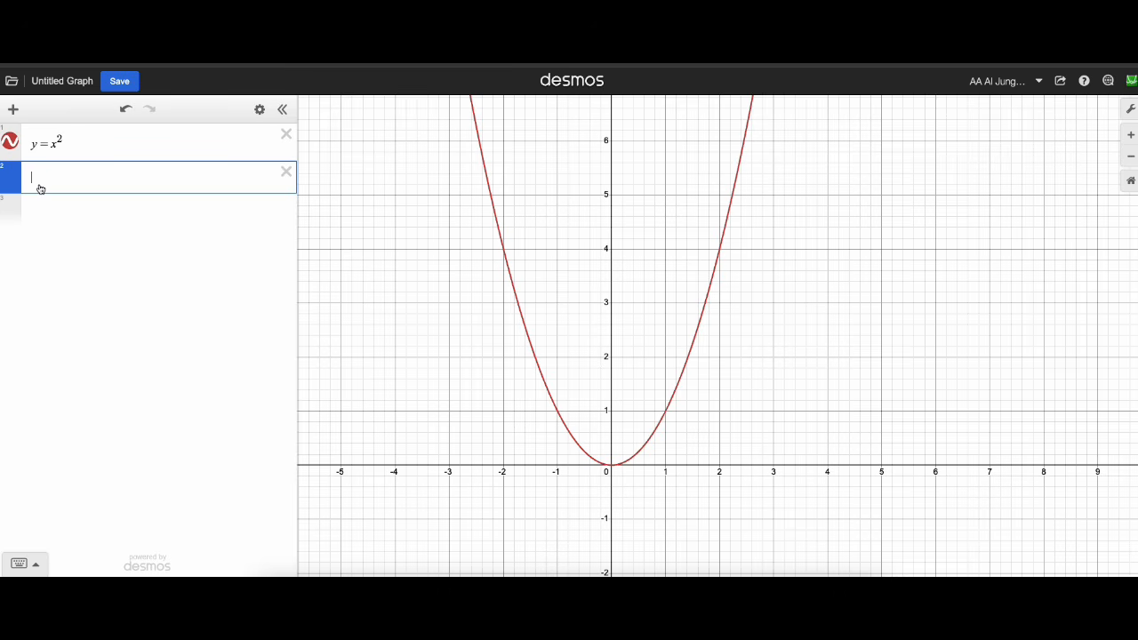
Plot the point (3,1) as a new expression below y=x^2.
text((3,1))
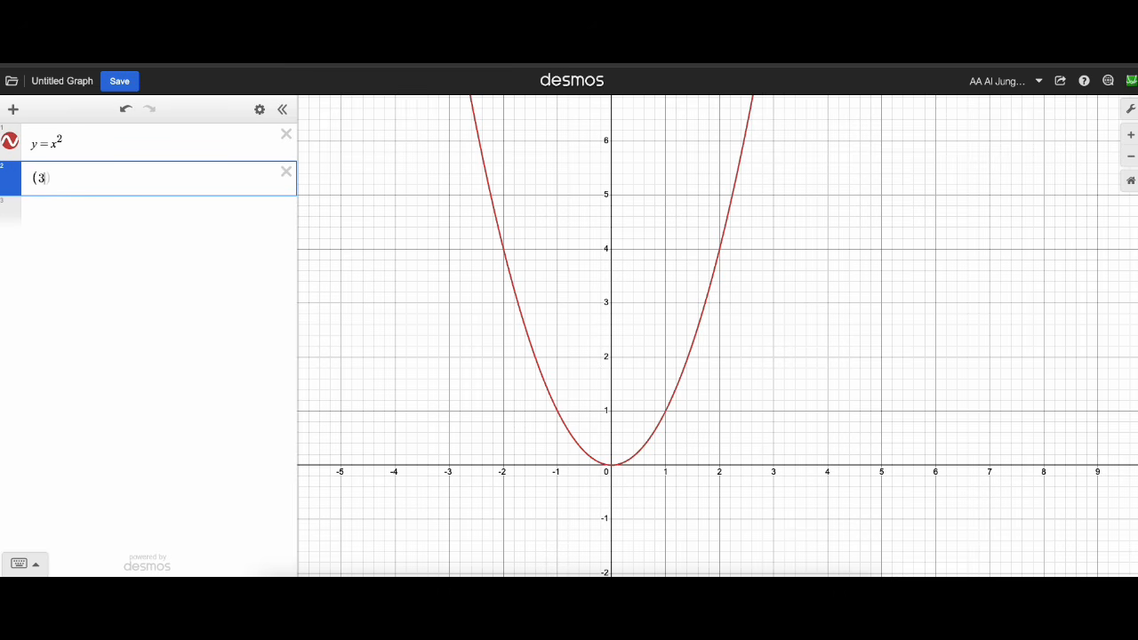
key(Return)
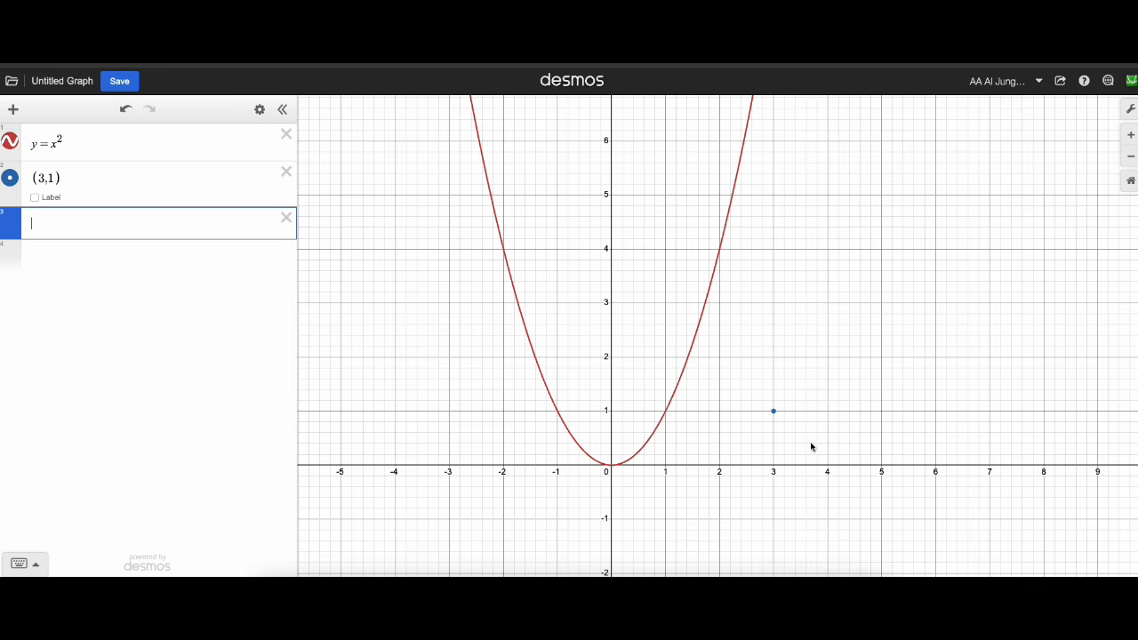
click(10, 178)
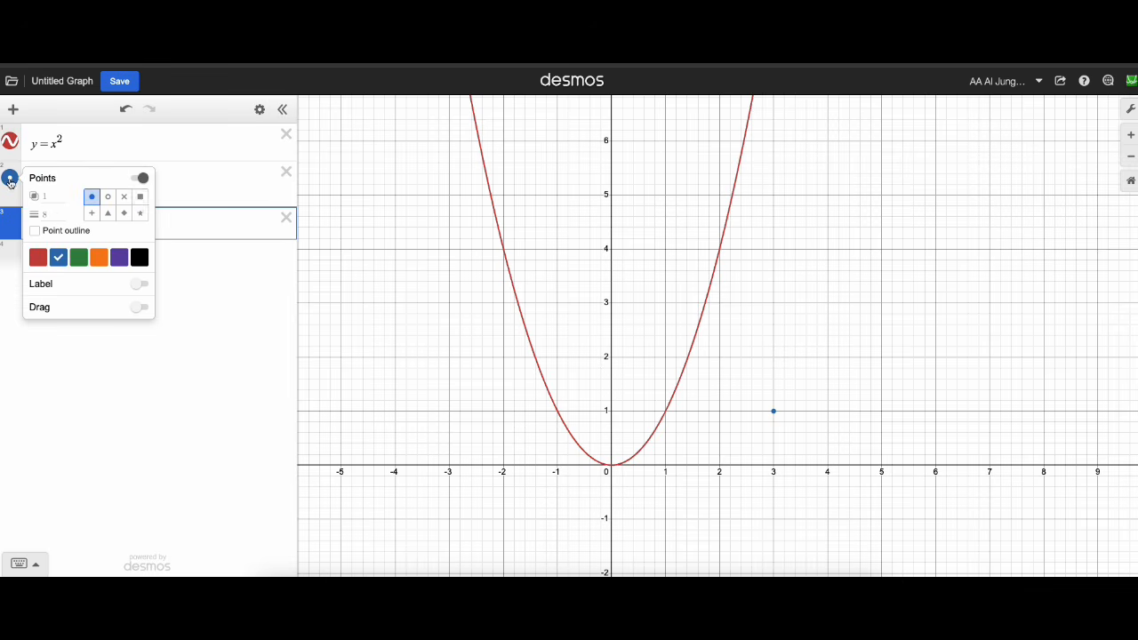
click(165, 192)
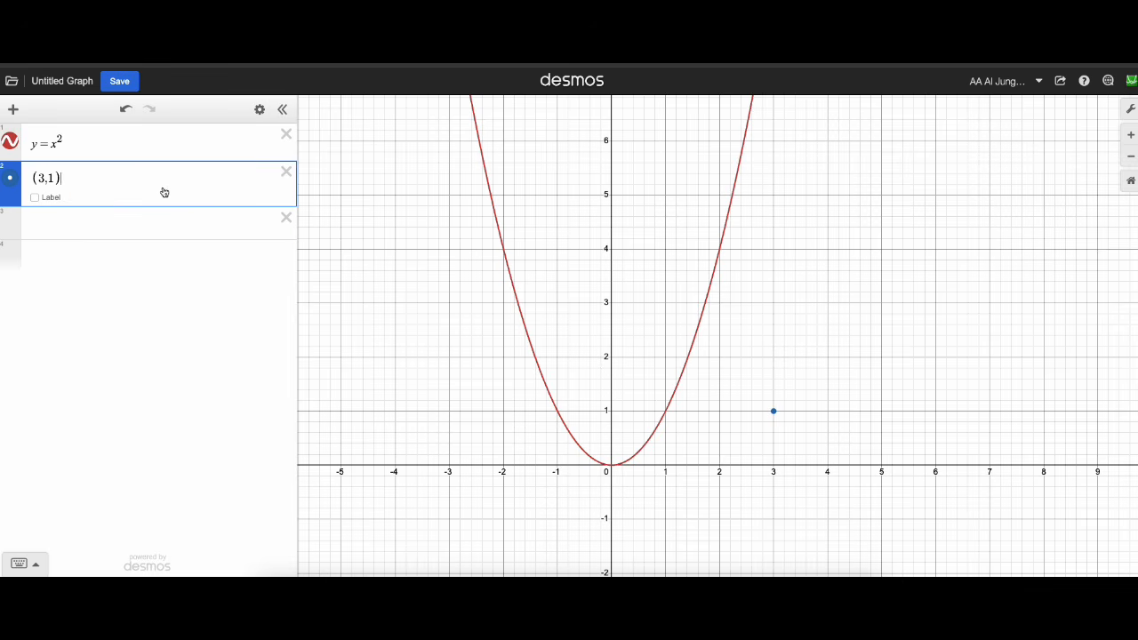
Turn on the label and dragging for the point, and move it to about (2.69, 1.57).
click(12, 184)
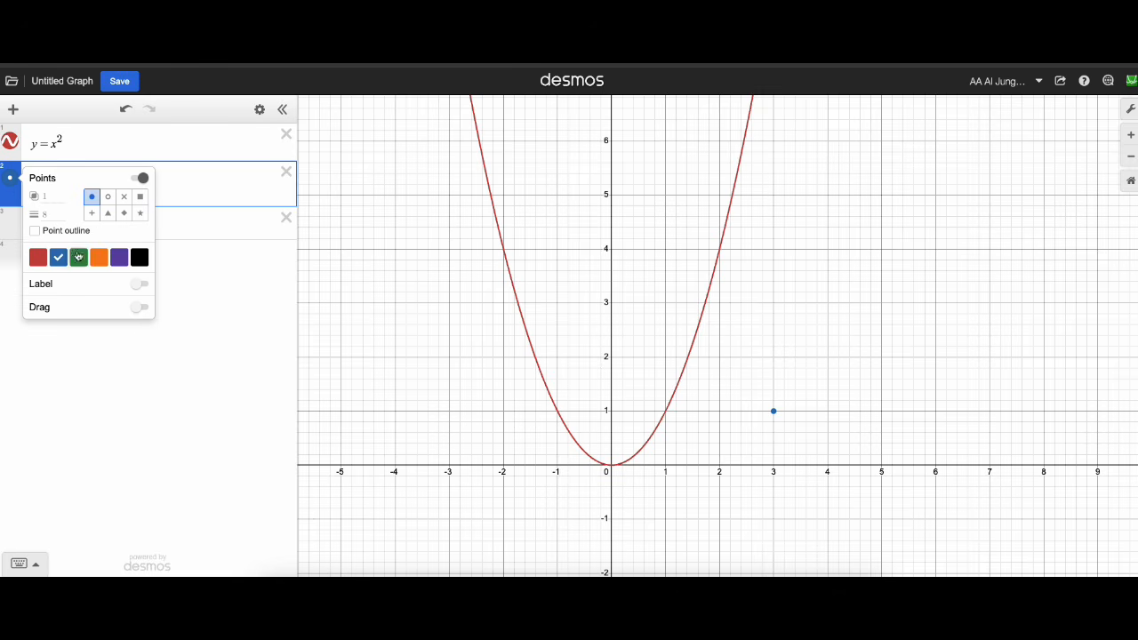
click(140, 285)
click(139, 364)
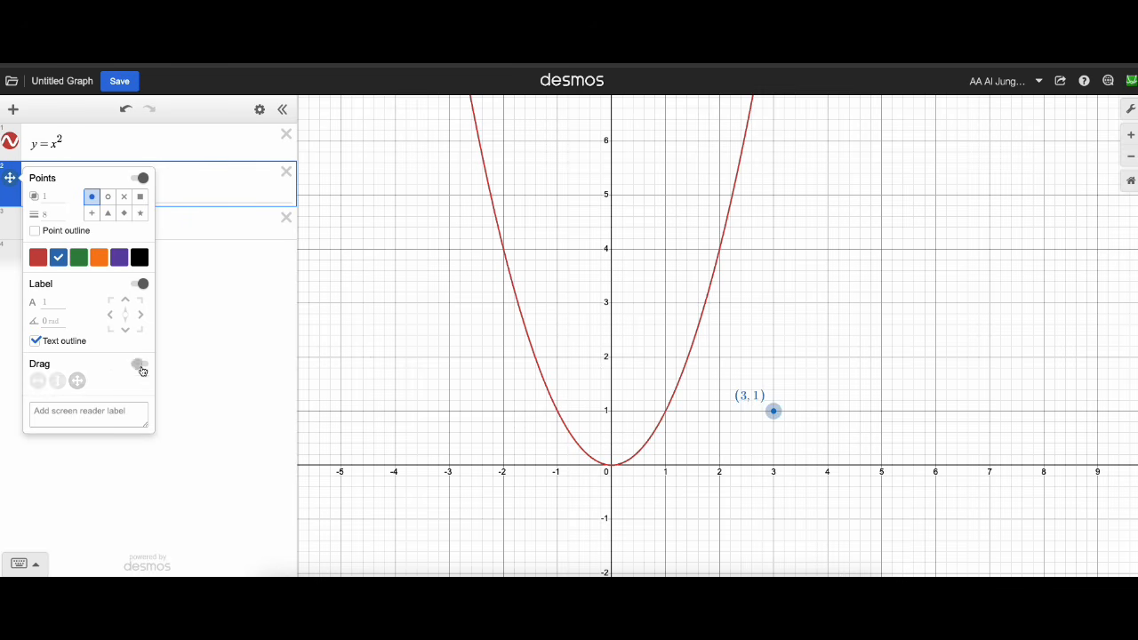
drag(774, 410, 757, 381)
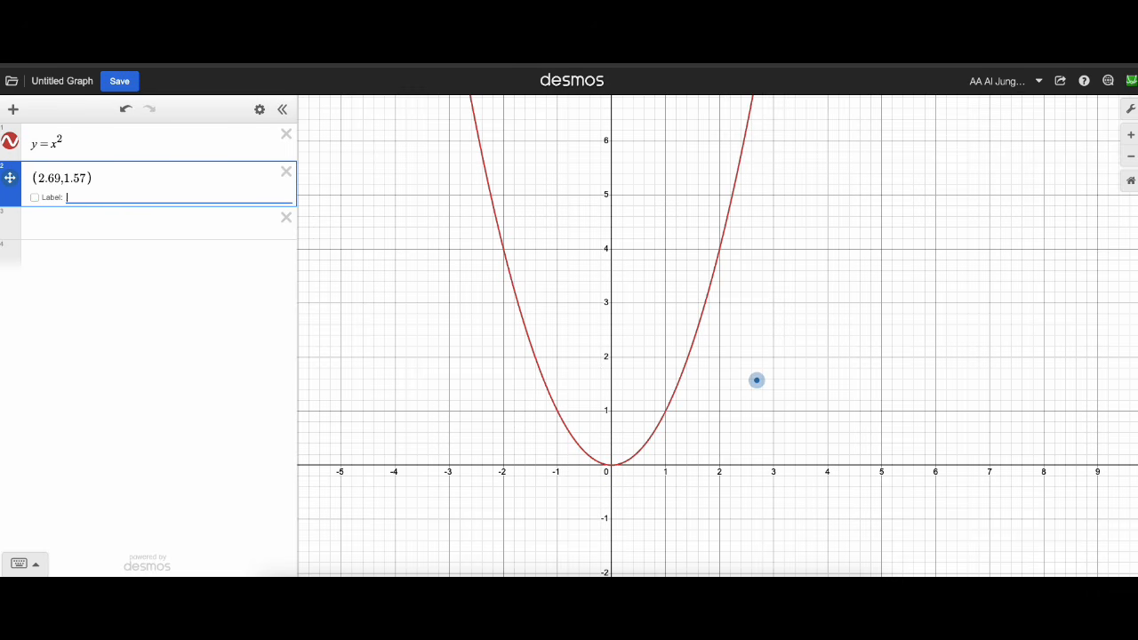
Label the point with the math text `y=x^2` in backticks and move it to about (1.07, 2.77).
text(y=x^2)
text(`)
text(`)
drag(758, 366, 642, 299)
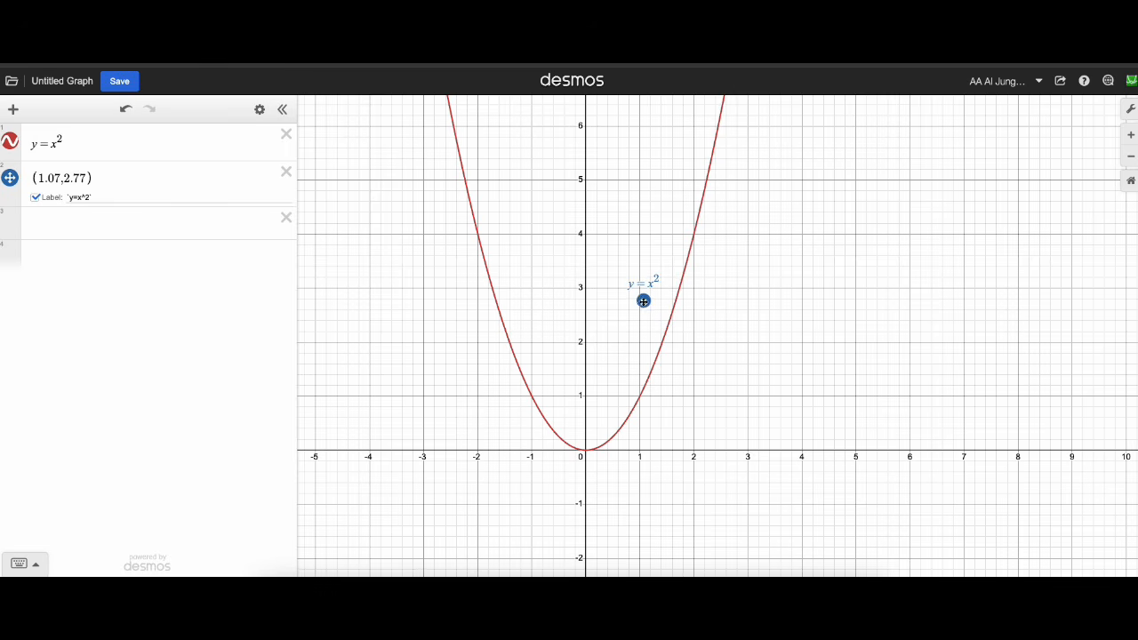
Hide the point's marker while keeping its label, and move the label beside the parabola at about (2.2, 2.91).
click(9, 179)
drag(636, 305, 699, 297)
scroll(708, 346, up, 2)
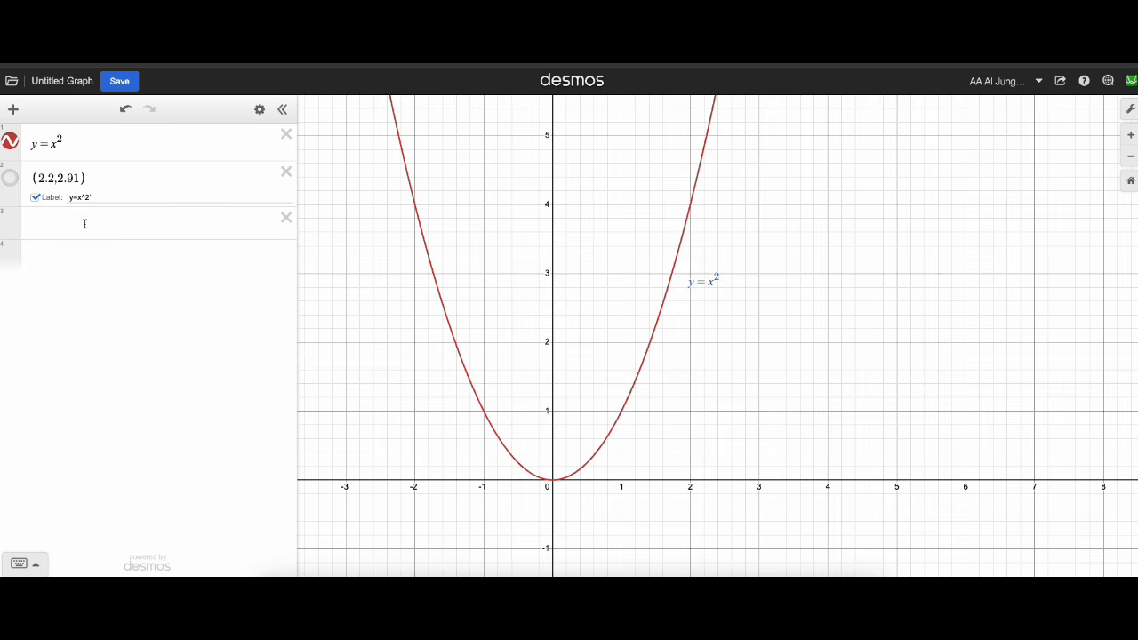
Graph y=sin(x) as a new expression.
click(85, 224)
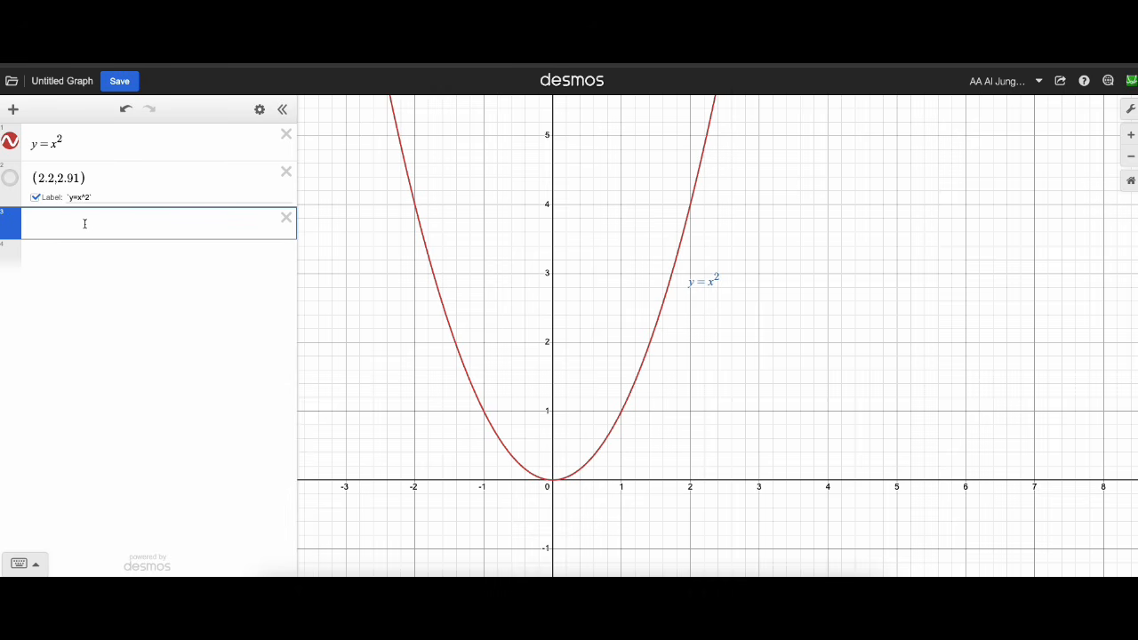
text(y=sin(x))
key(Return)
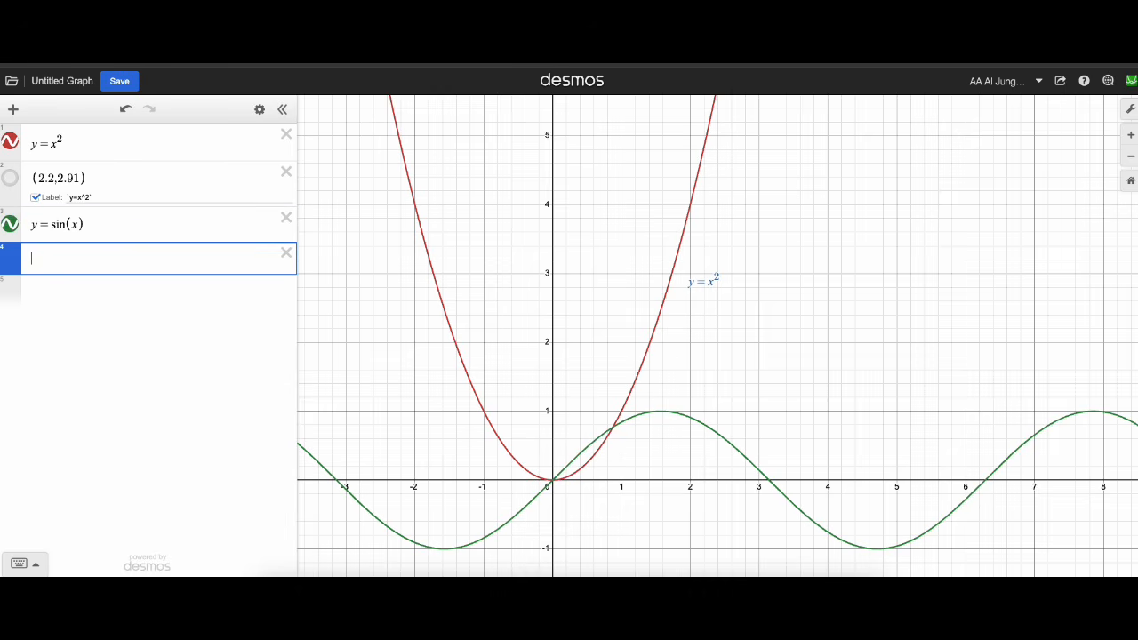
Plot another point at (3,1) below the sine function.
drag(861, 415, 808, 371)
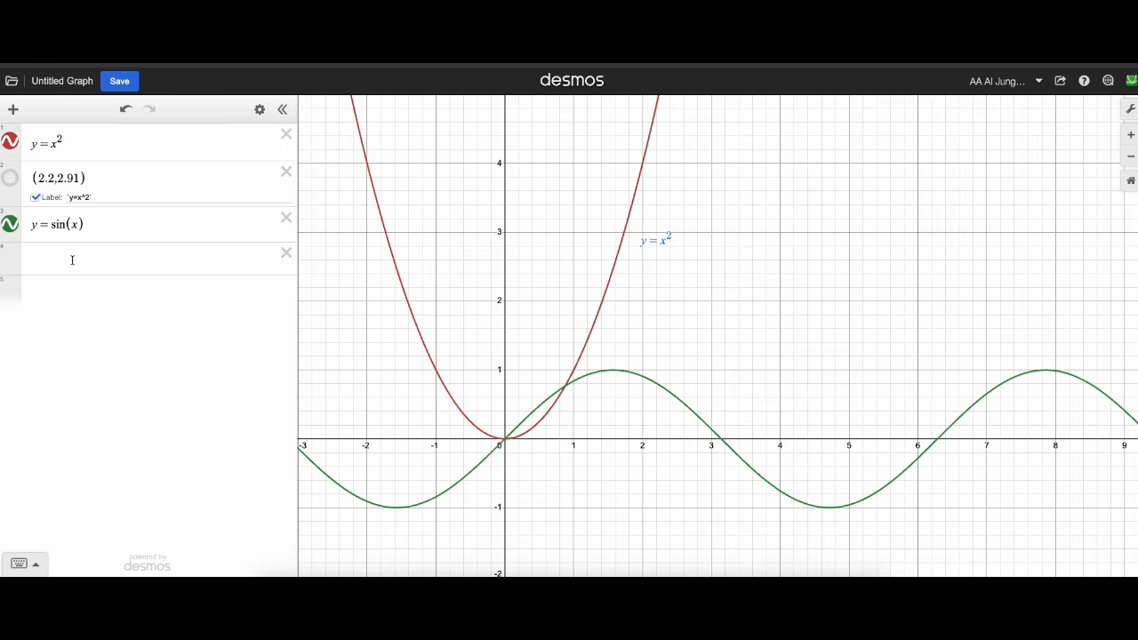
click(74, 259)
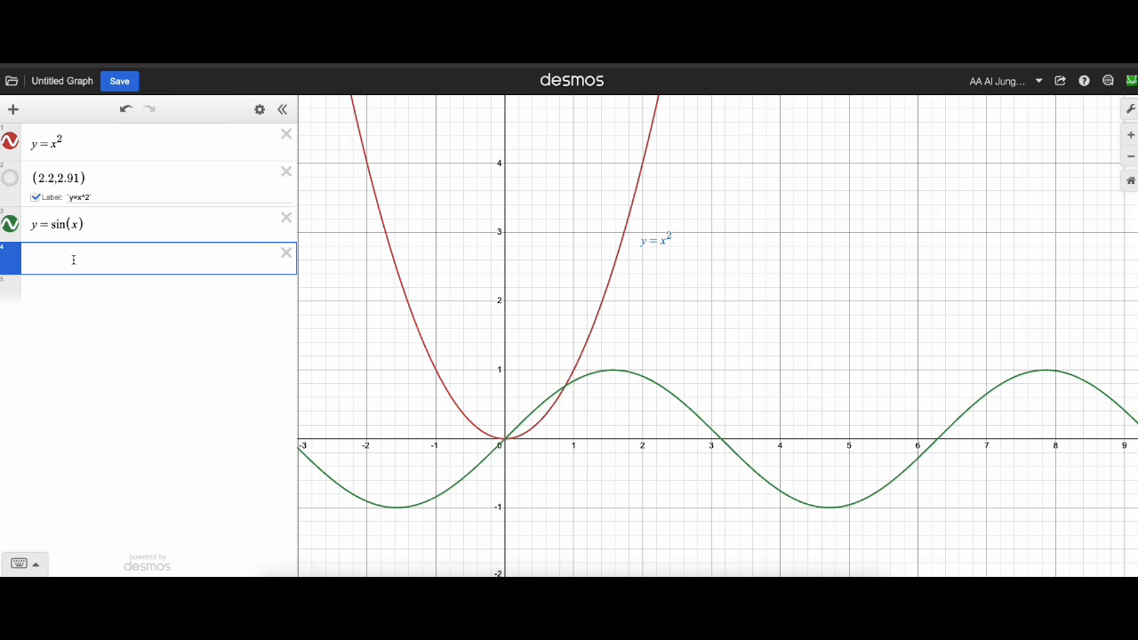
text((3,1))
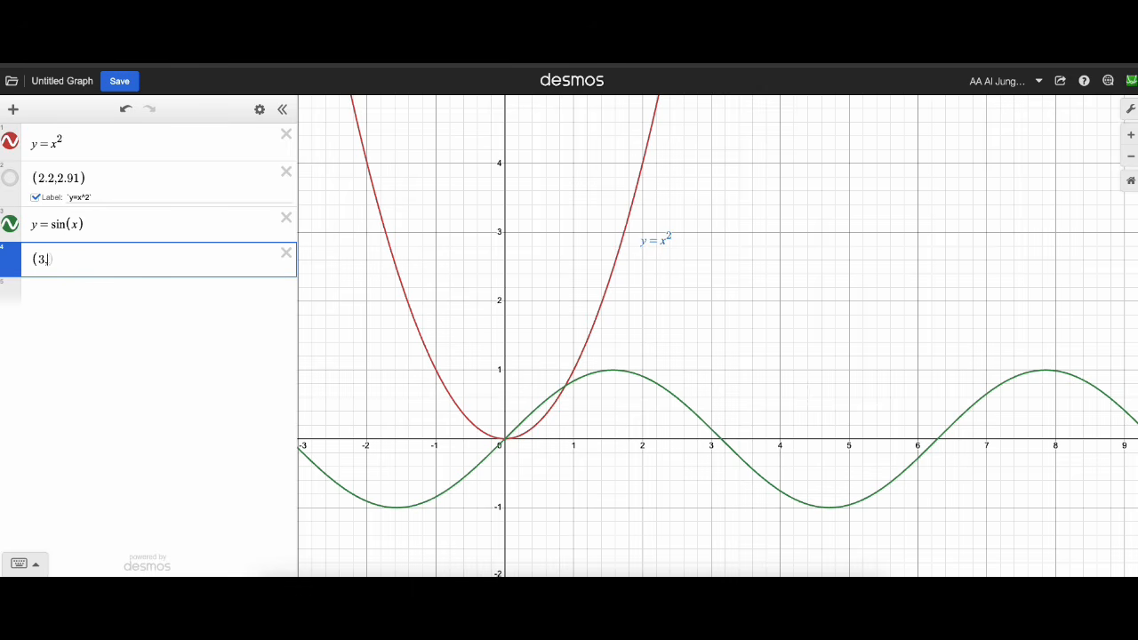
key(Return)
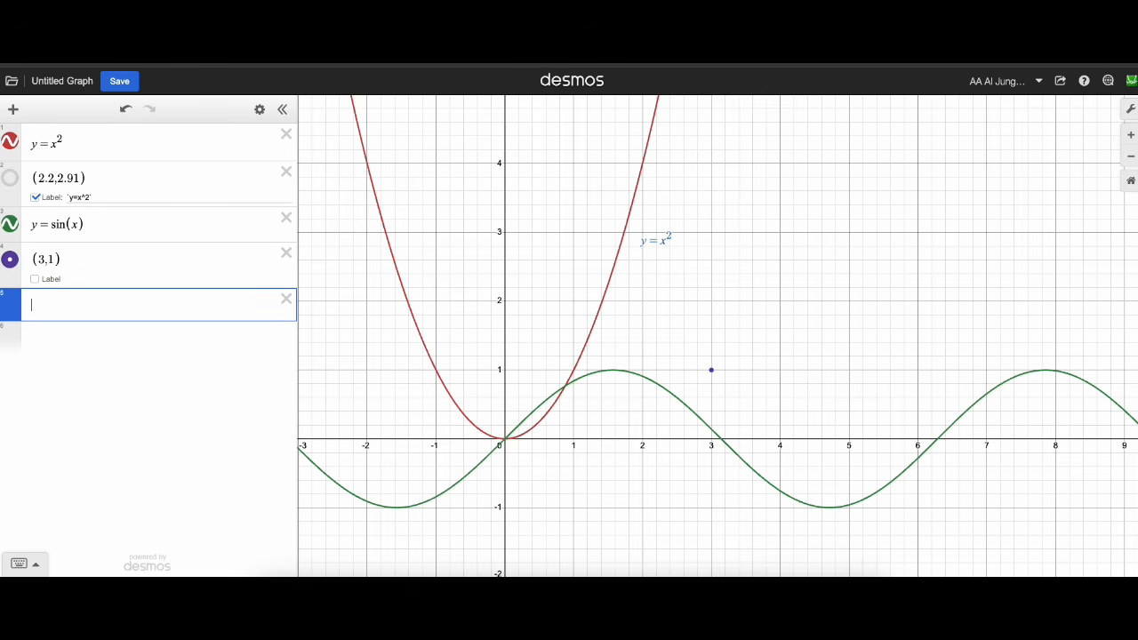
Turn on the new point's label and set it to `y=\sin(x)` enclosed in backticks.
click(35, 280)
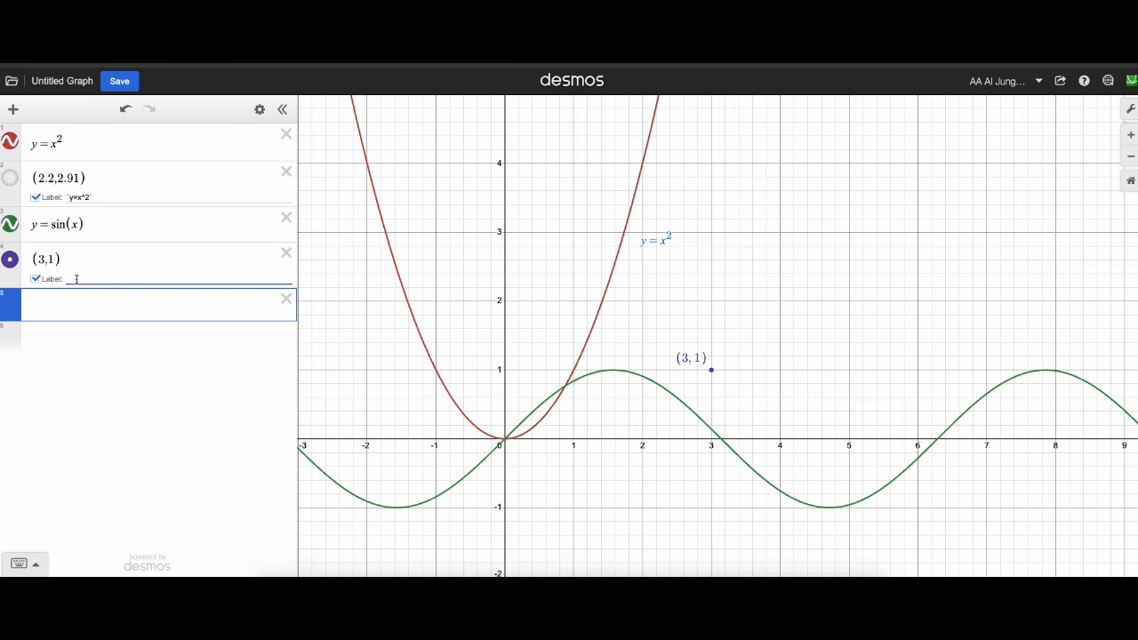
text(`y=\sin(x)`)
Make the sine label's point draggable, move it beside the sine curve, and hide its marker.
drag(690, 362, 681, 375)
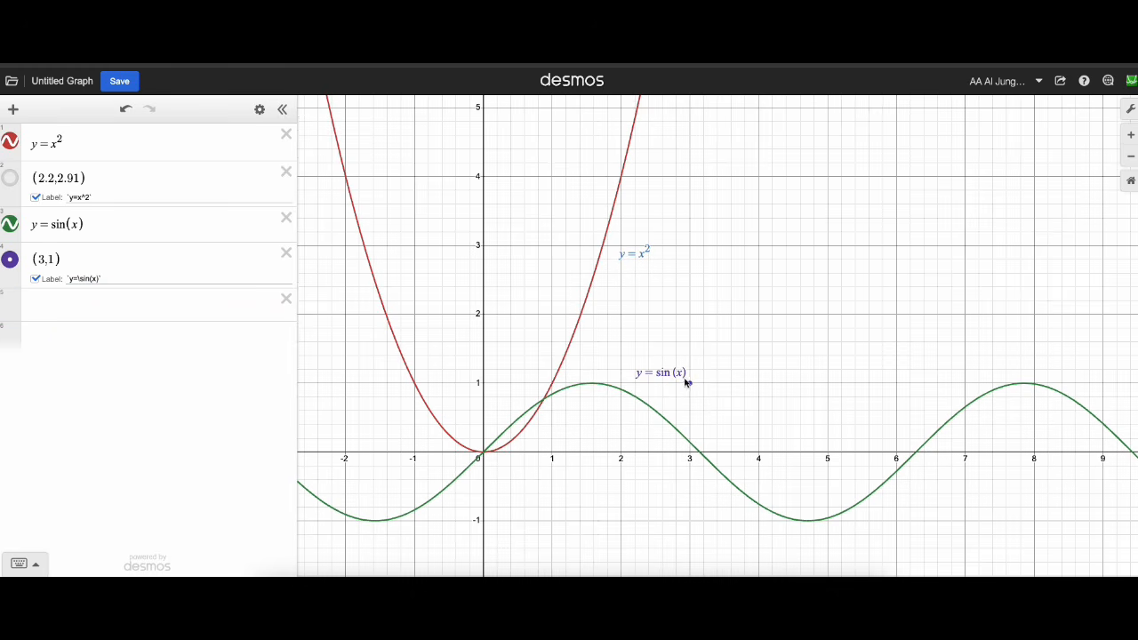
click(11, 262)
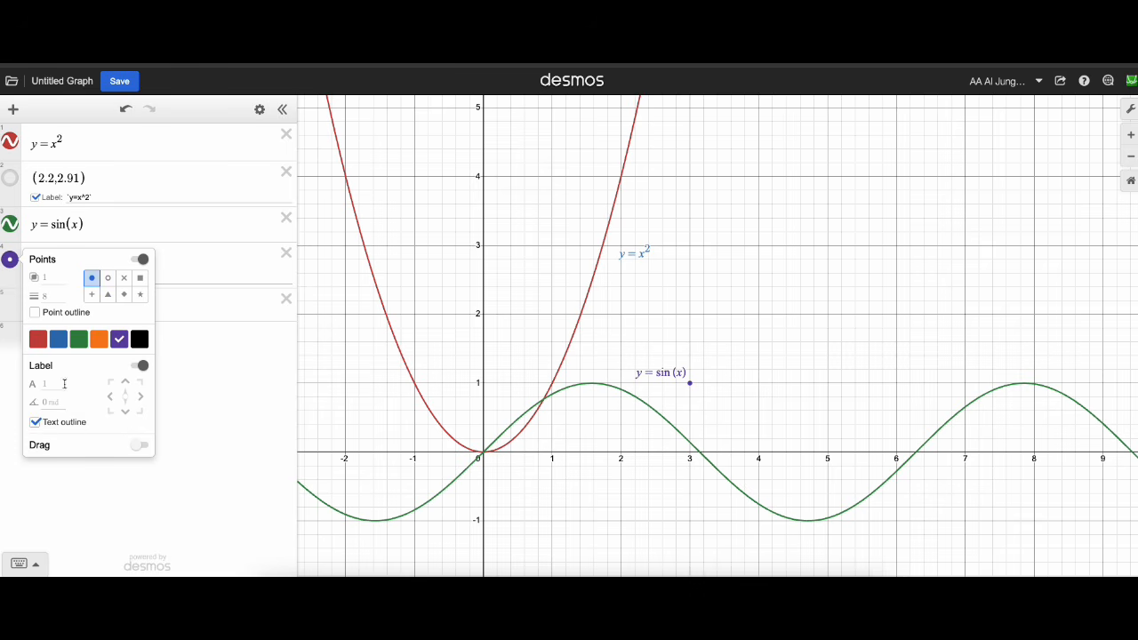
click(138, 445)
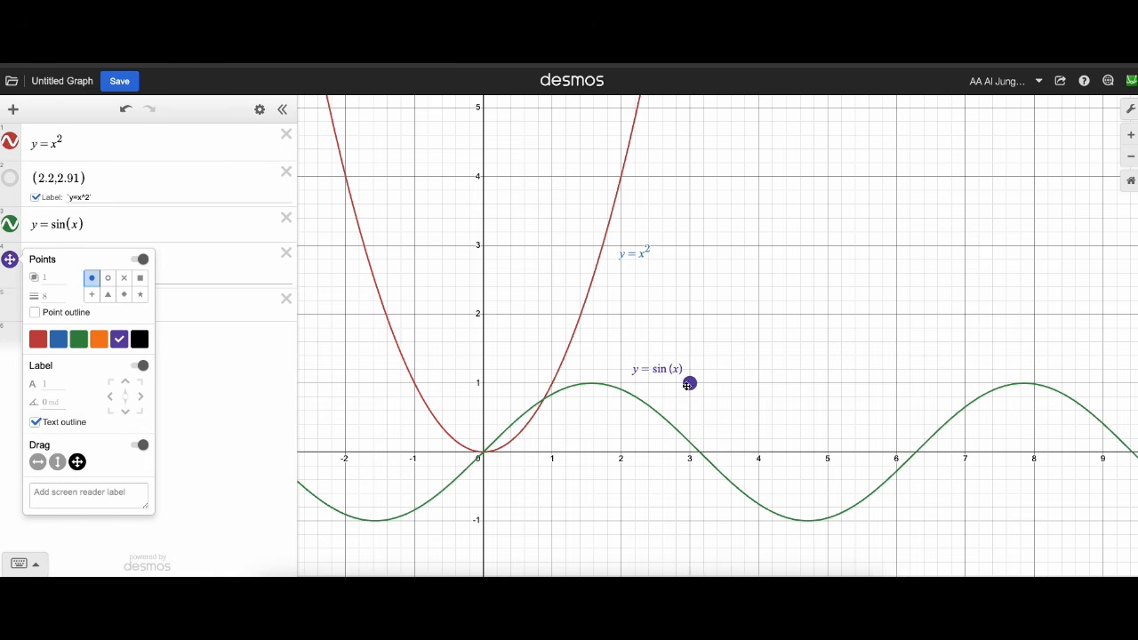
drag(690, 383, 716, 405)
click(8, 264)
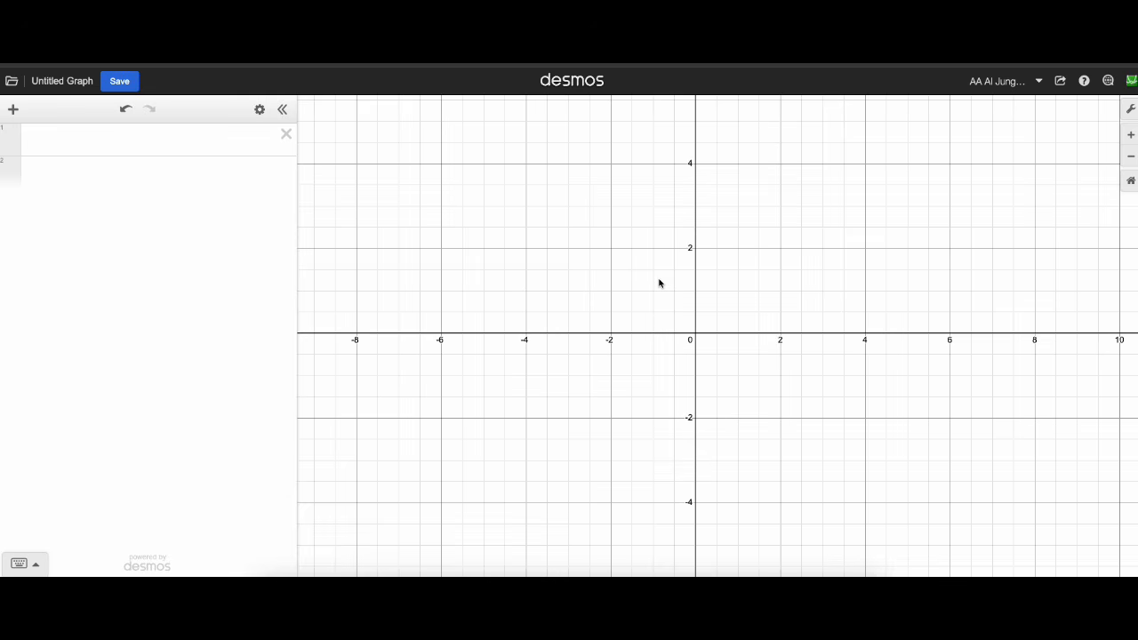
Insert the image Cat.jpg into the blank graph.
click(14, 110)
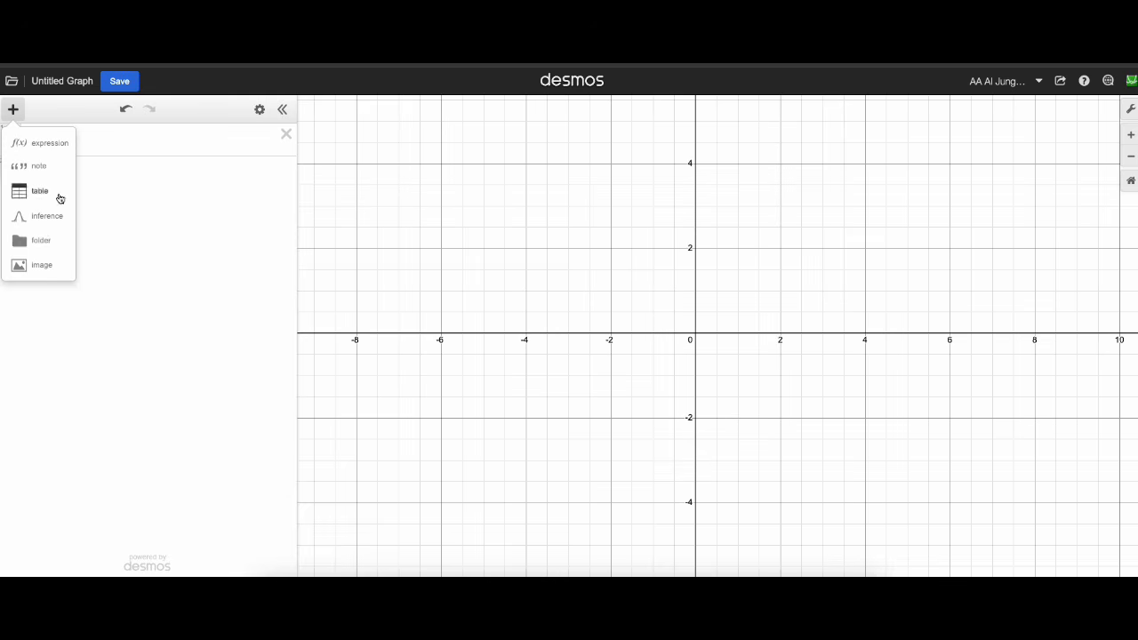
click(44, 269)
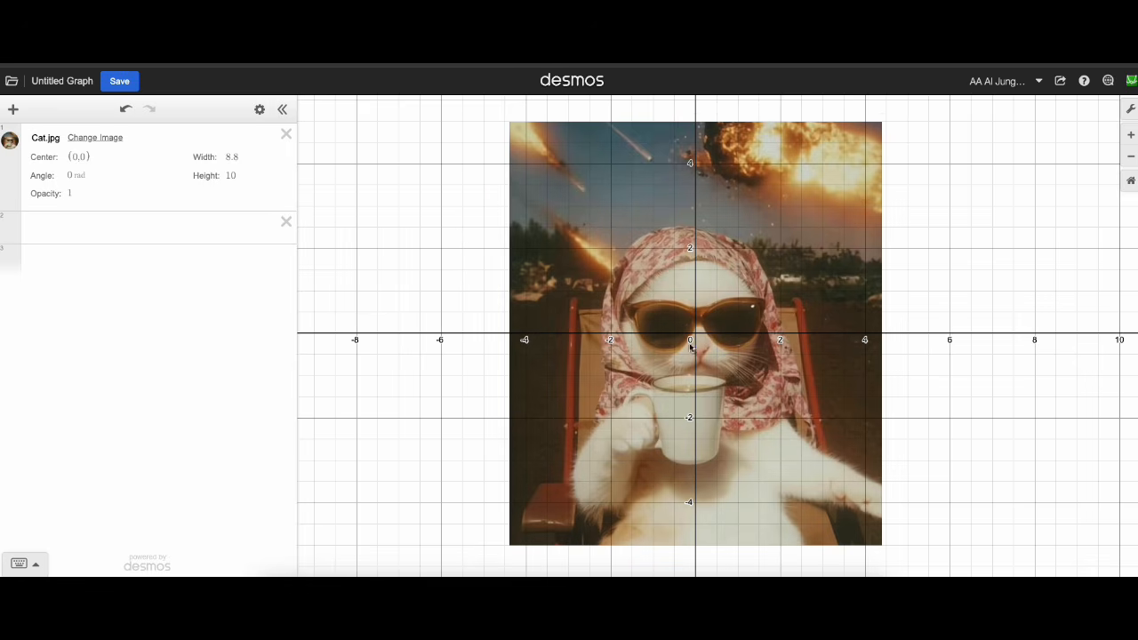
click(687, 338)
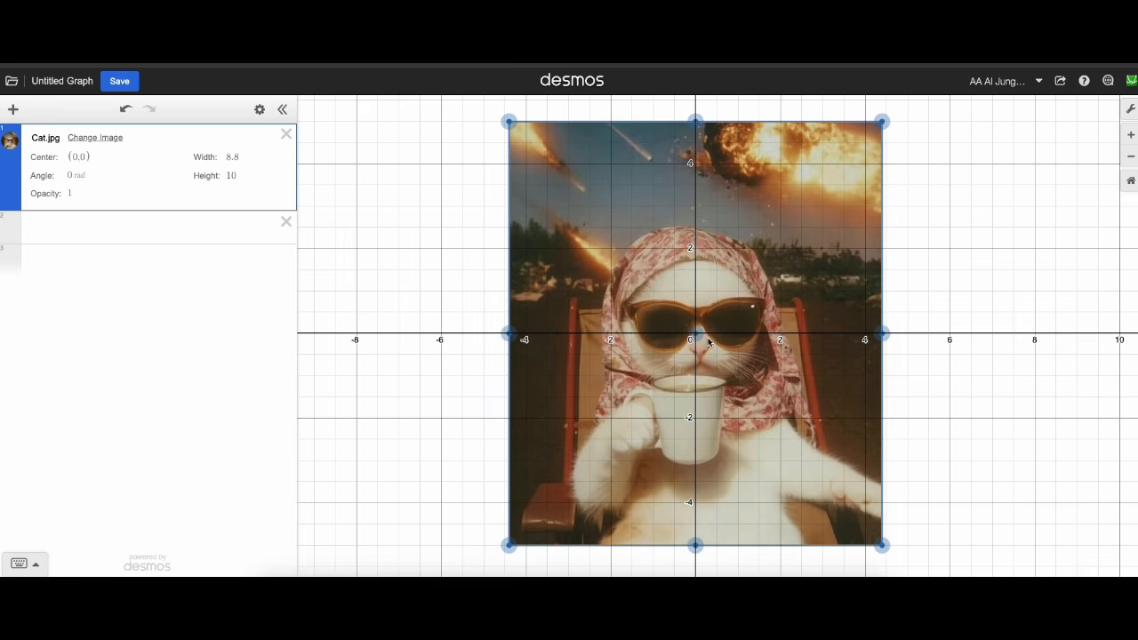
Set the cat image's center to (0,2).
drag(709, 343, 663, 348)
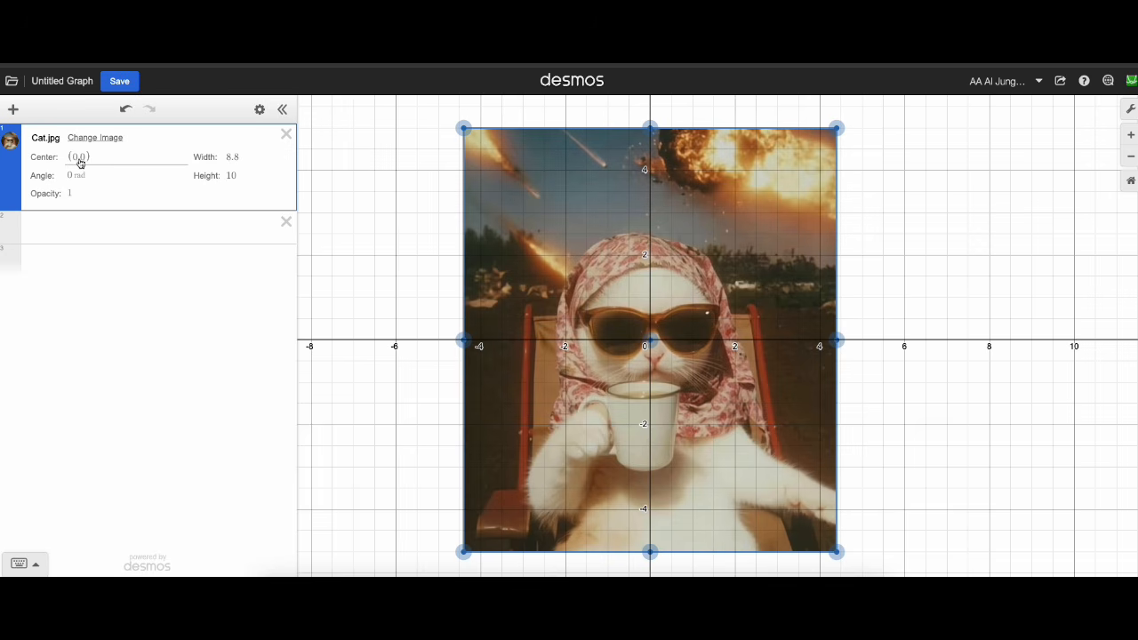
click(75, 160)
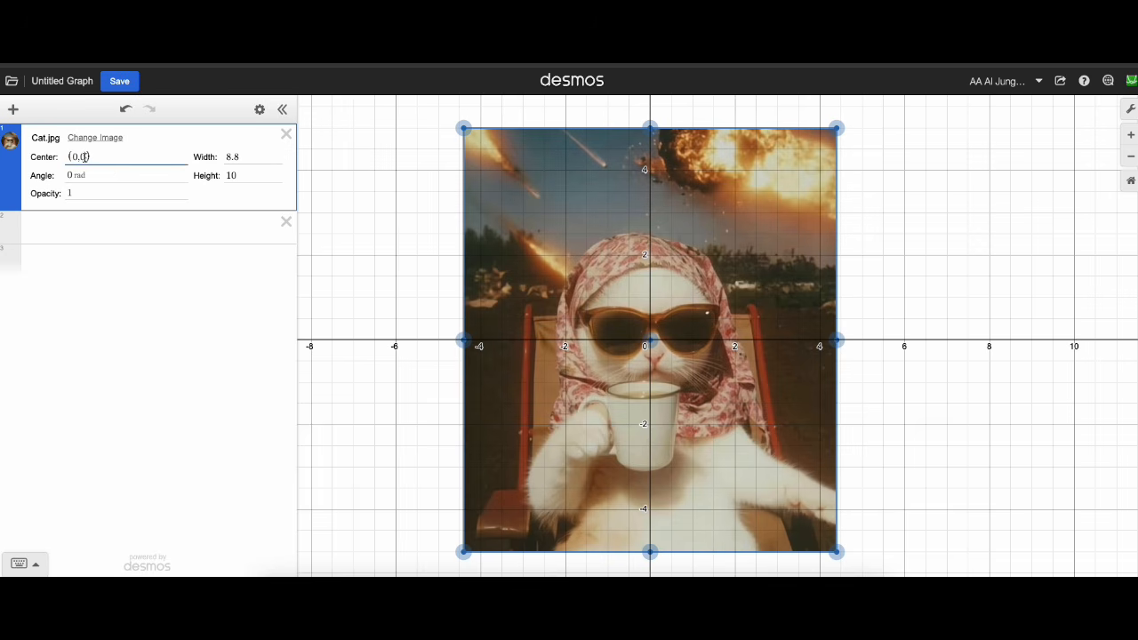
key(BackSpace)
text(2)
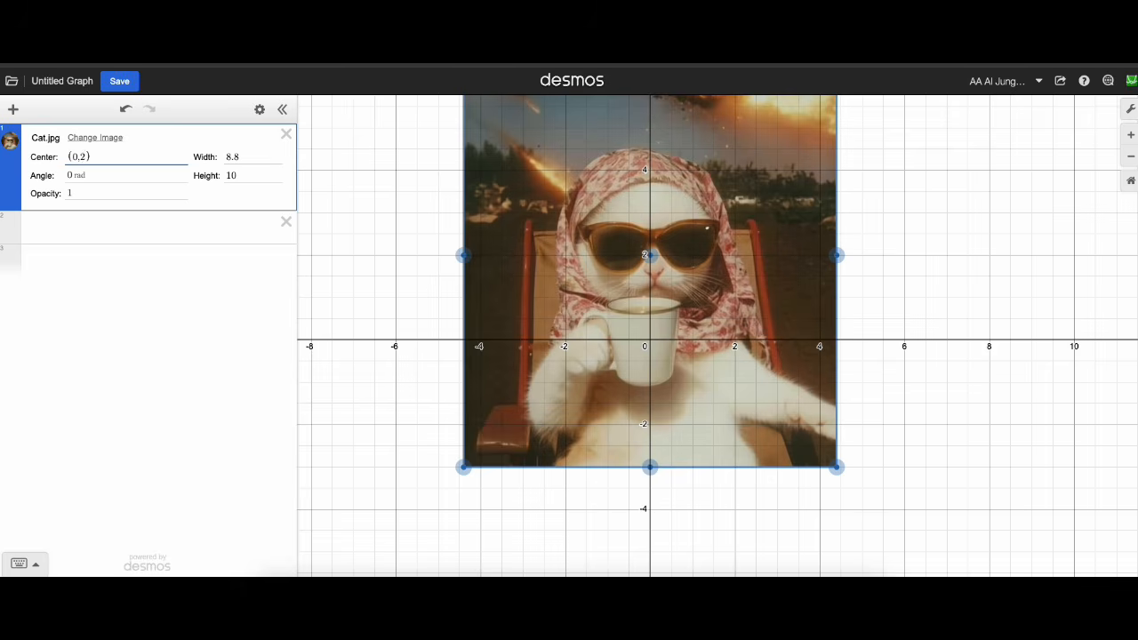
drag(945, 248, 937, 299)
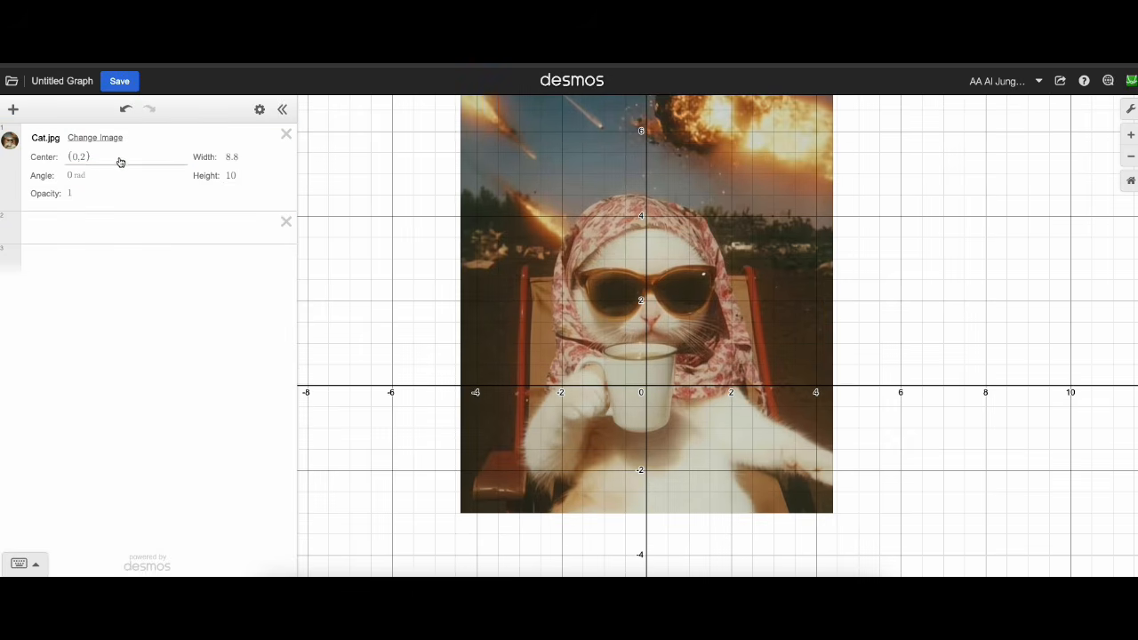
Set the cat image's center to (0,1).
click(83, 158)
key(BackSpace)
text(1)
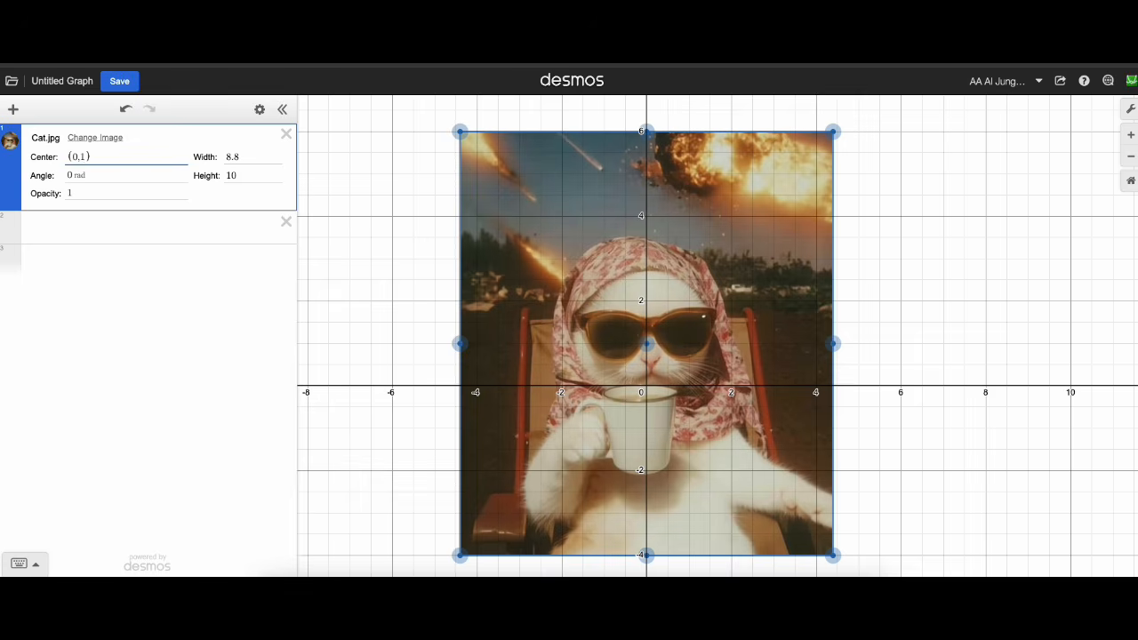
key(Return)
Set the cat image's center to (0,0).
click(94, 160)
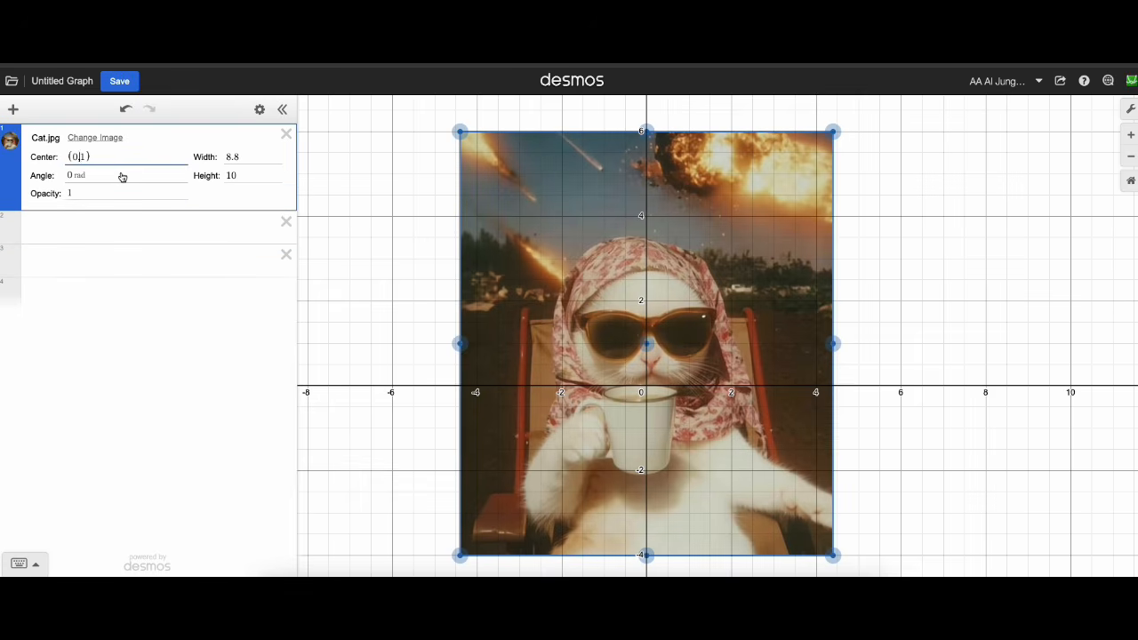
key(BackSpace)
text(0)
key(Return)
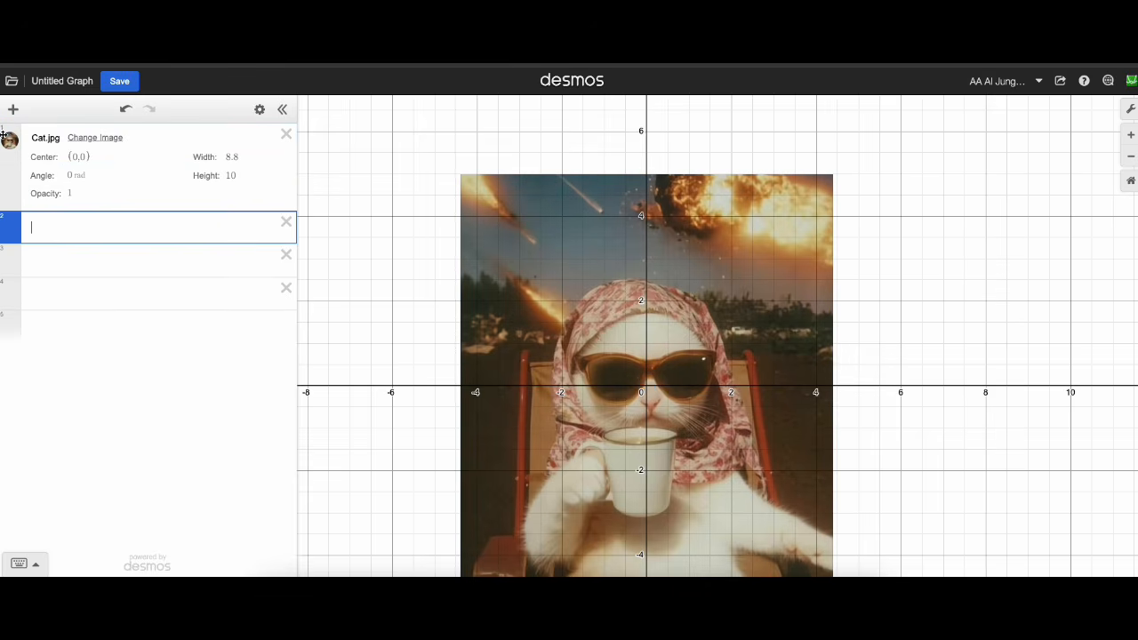
Make the cat image draggable and move its center to about (-0.11, -0.23).
click(9, 140)
click(70, 199)
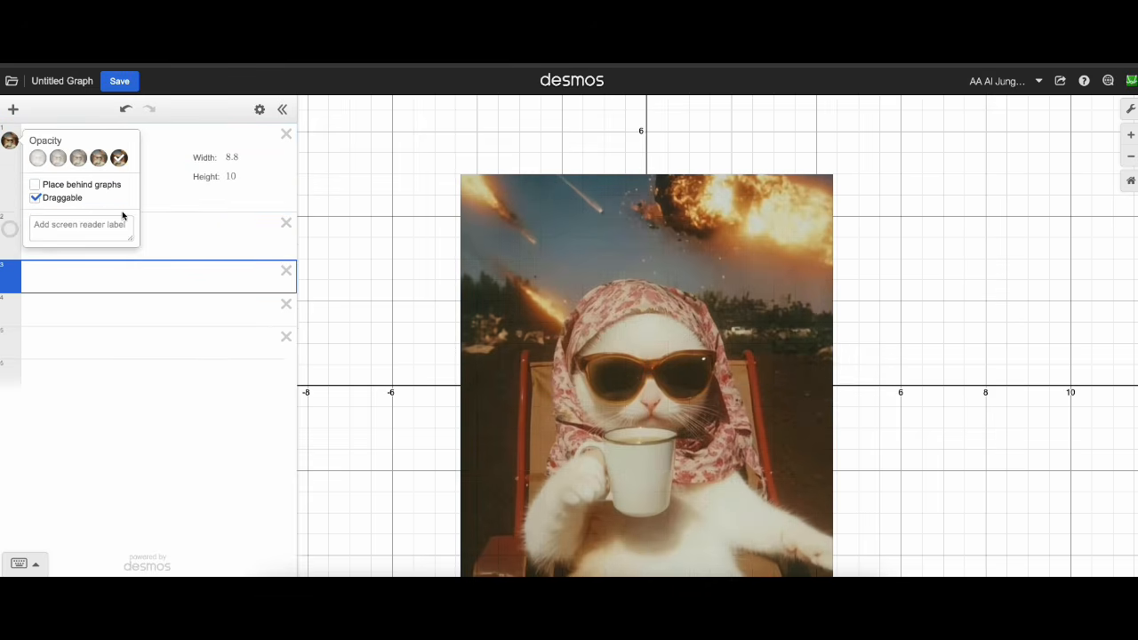
mouse_move(645, 333)
mouse_down()
mouse_move(645, 317)
mouse_move(642, 341)
mouse_up()
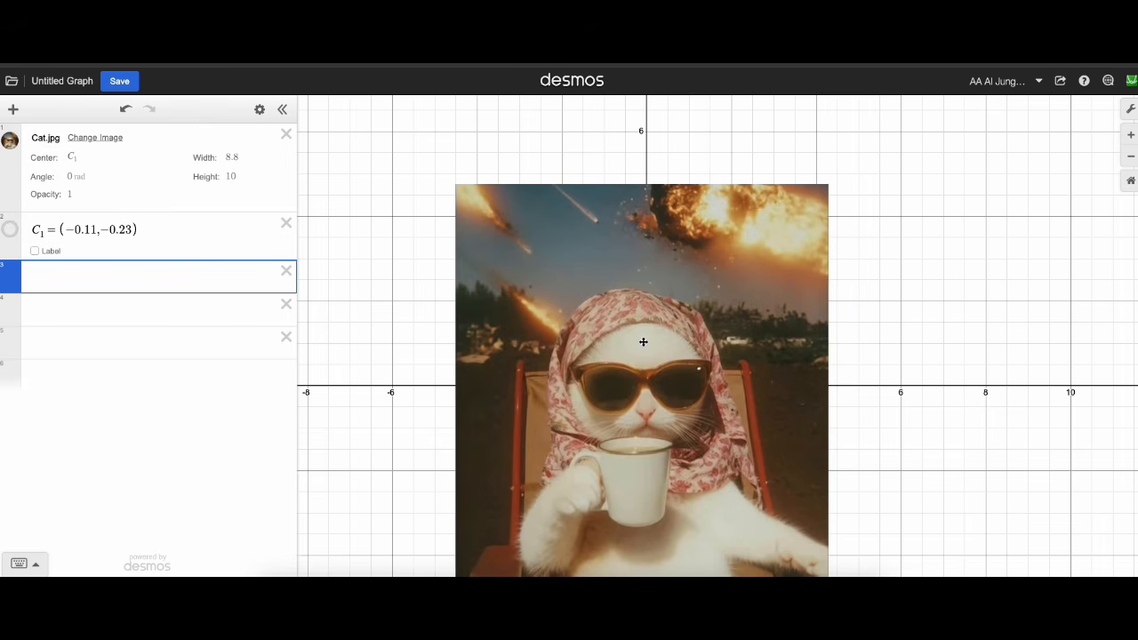
Turn off dragging for the cat image and place it behind the graphs.
click(10, 142)
click(35, 197)
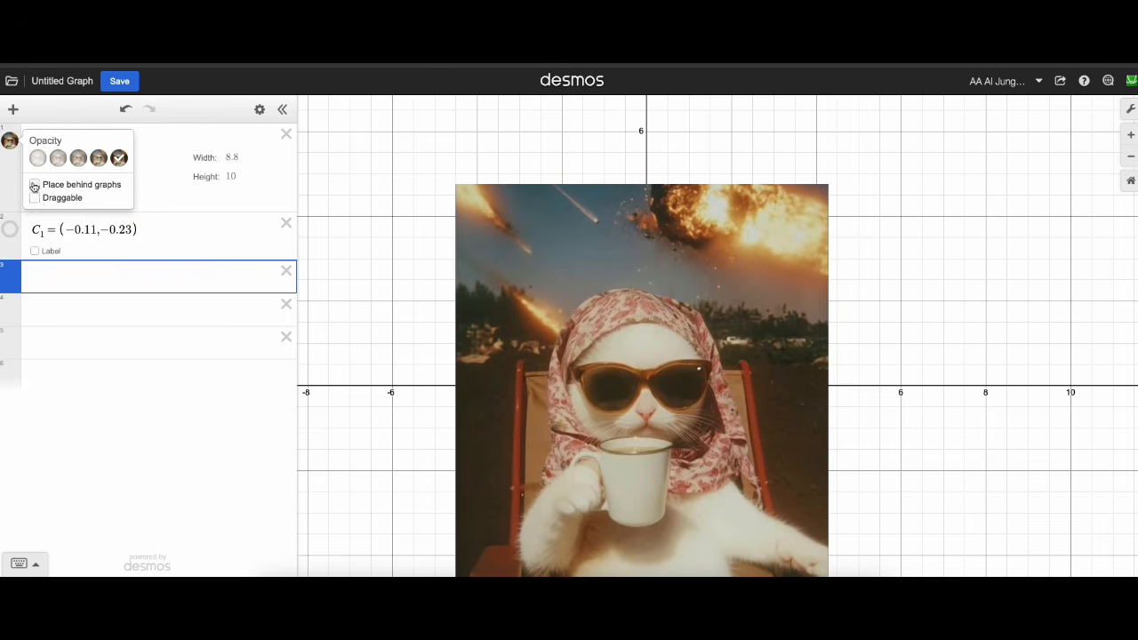
click(36, 185)
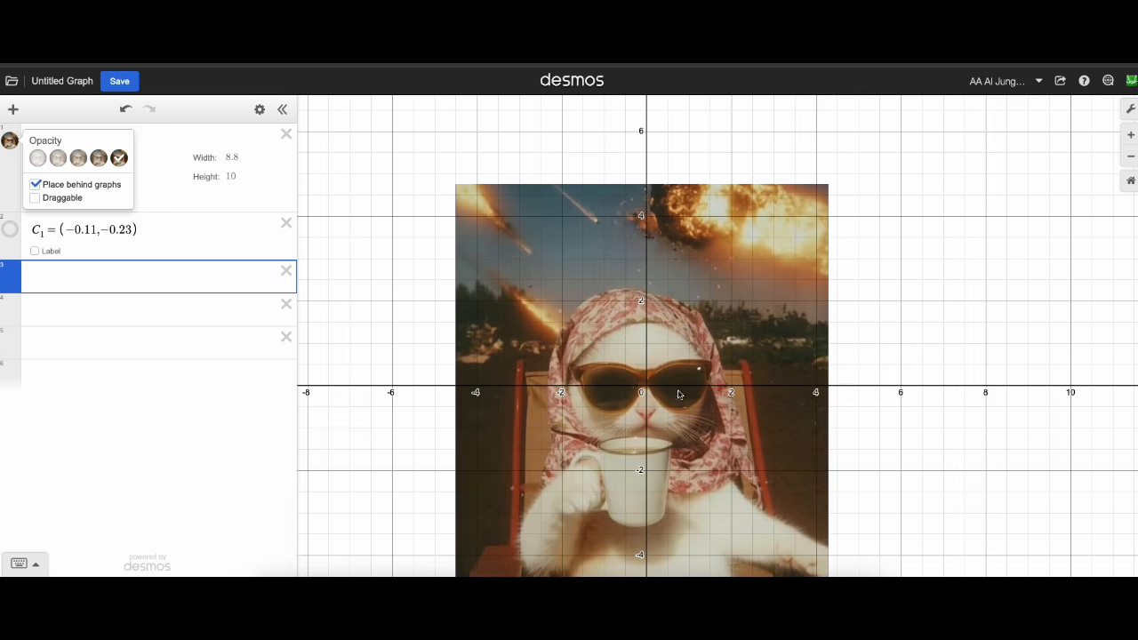
drag(703, 398, 705, 326)
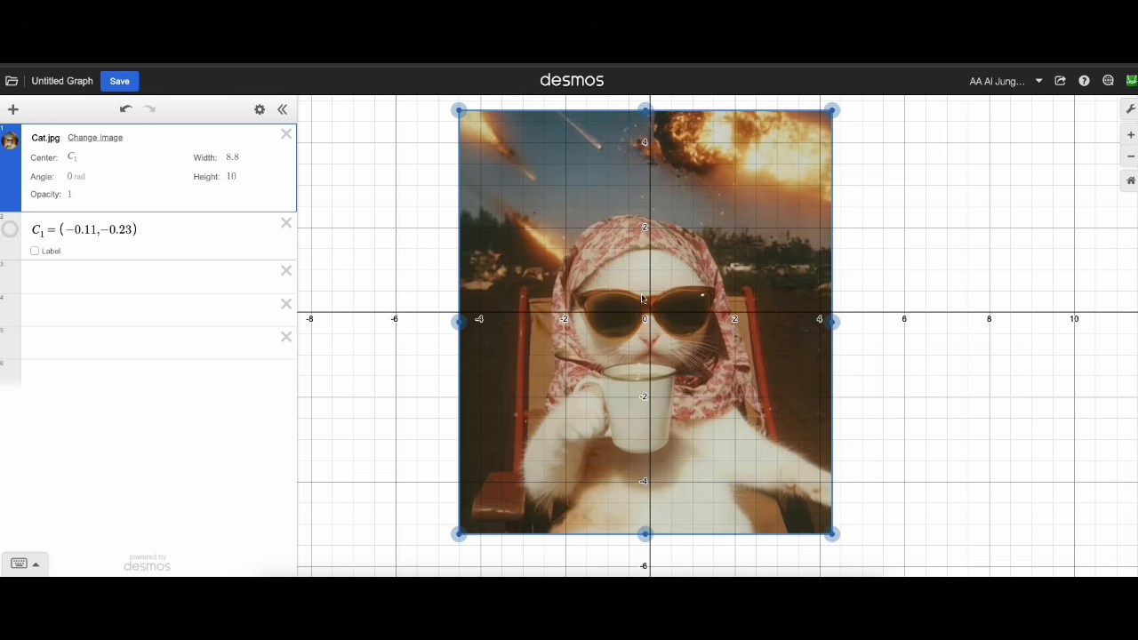
Add the point (6,0) as a new expression below the image's center point.
click(869, 351)
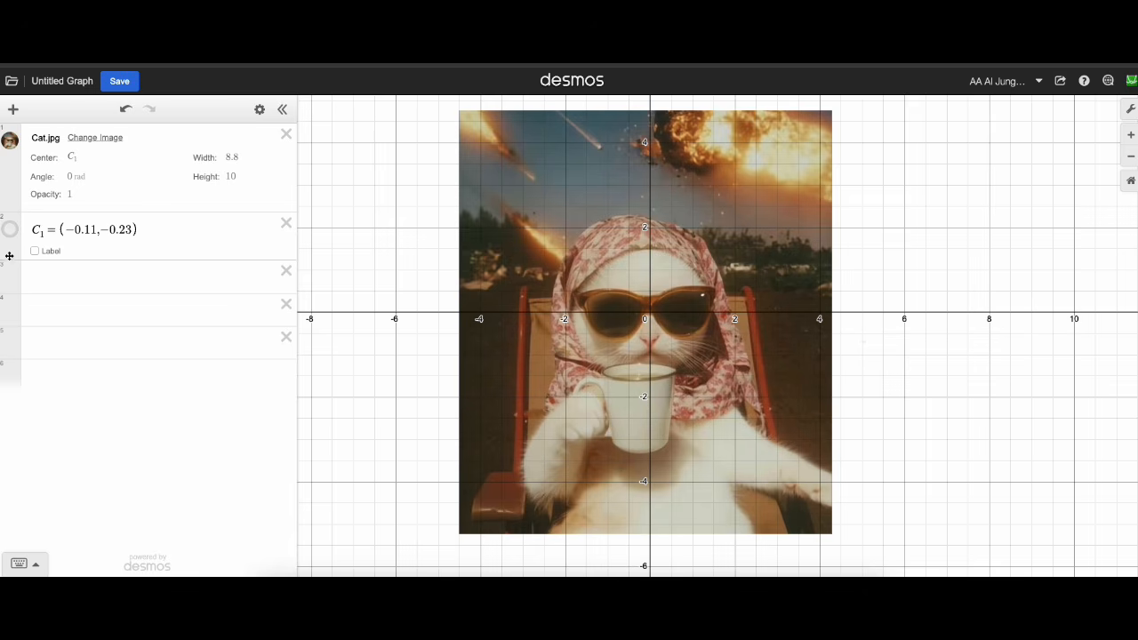
click(97, 291)
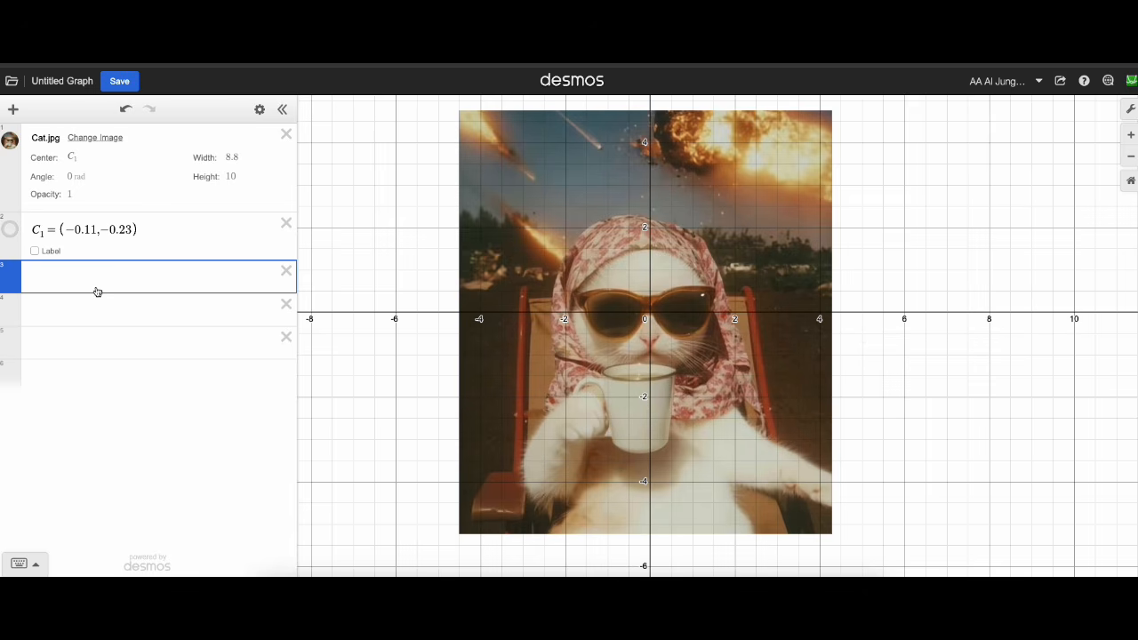
text((6)
key(BackSpace)
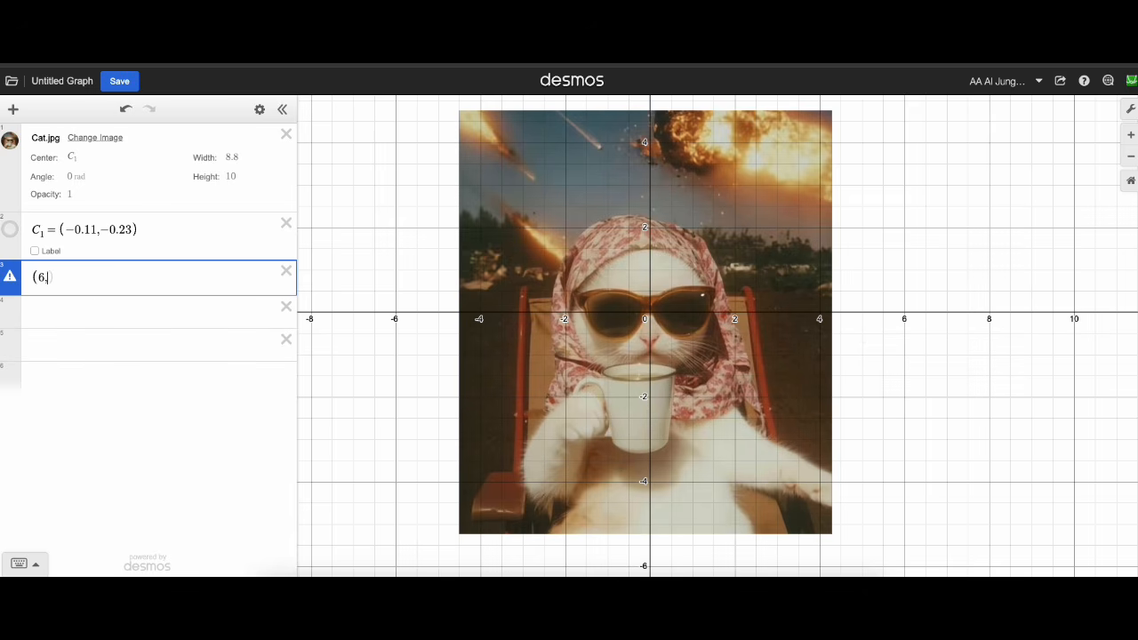
text(,0)
key(Return)
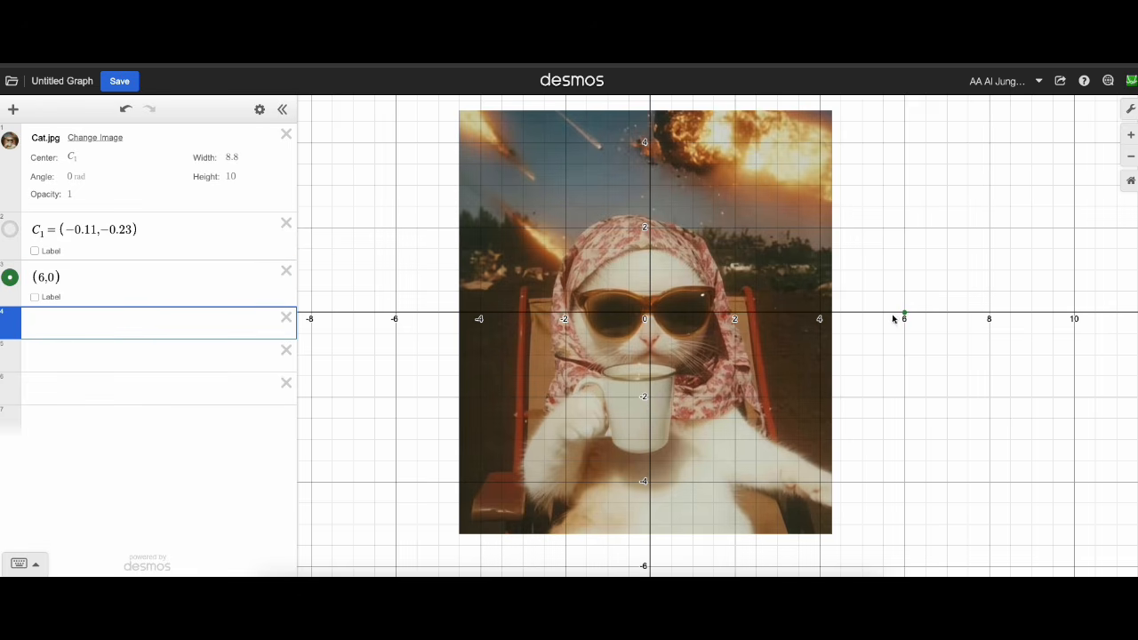
Make the point (6,0) draggable in all directions and duplicate it until there are six identical points.
click(8, 280)
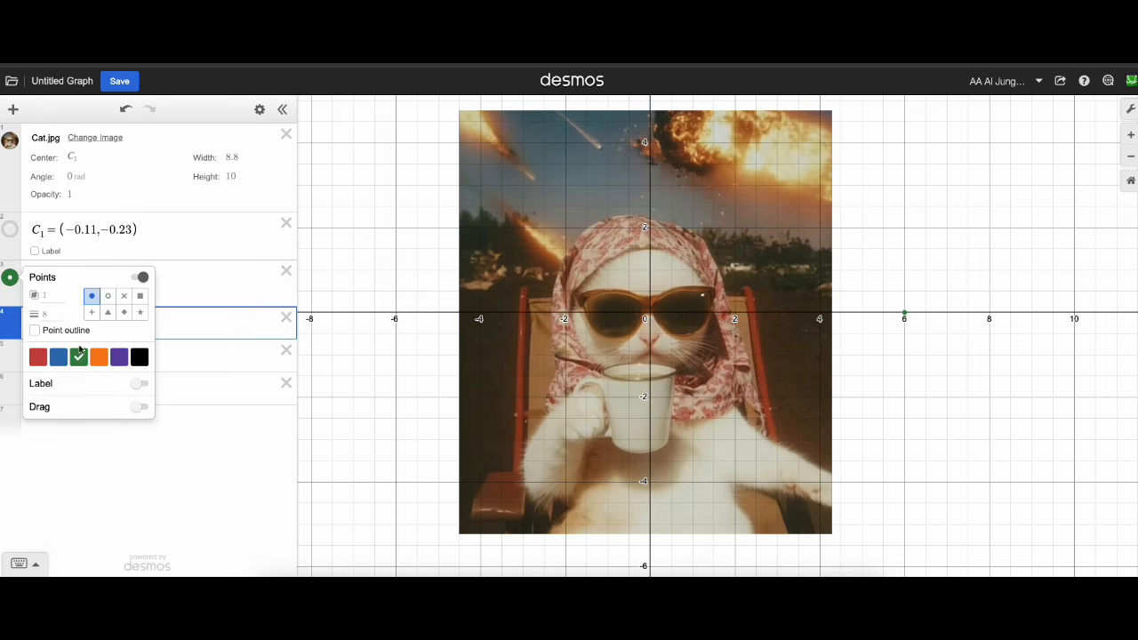
click(140, 408)
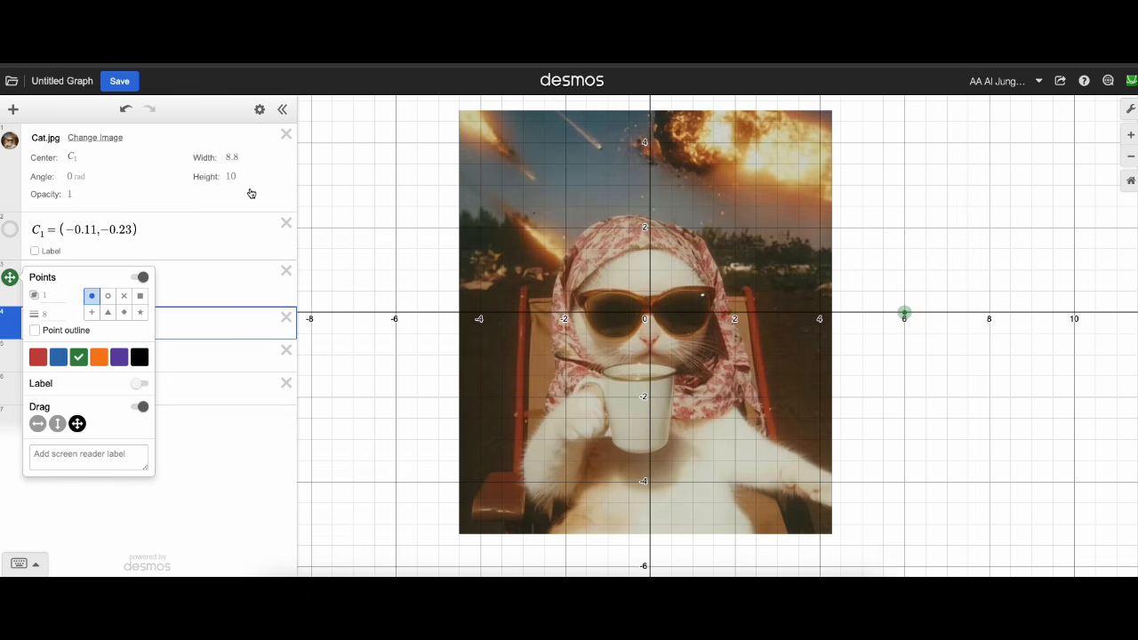
click(261, 111)
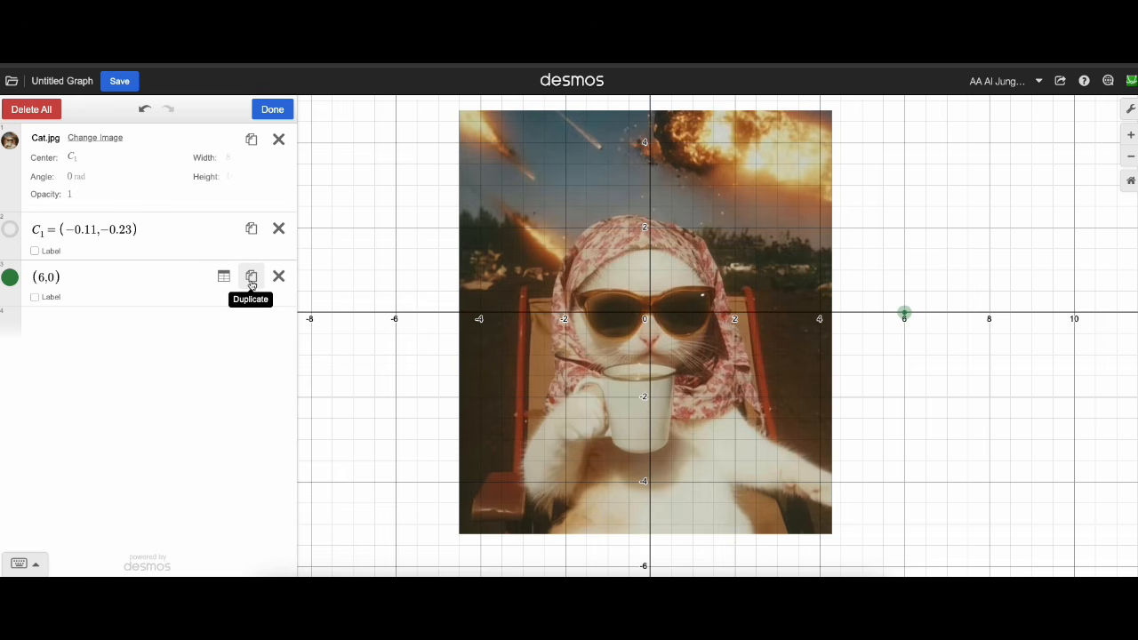
click(252, 278)
click(252, 278)
click(252, 278)
click(251, 278)
click(251, 278)
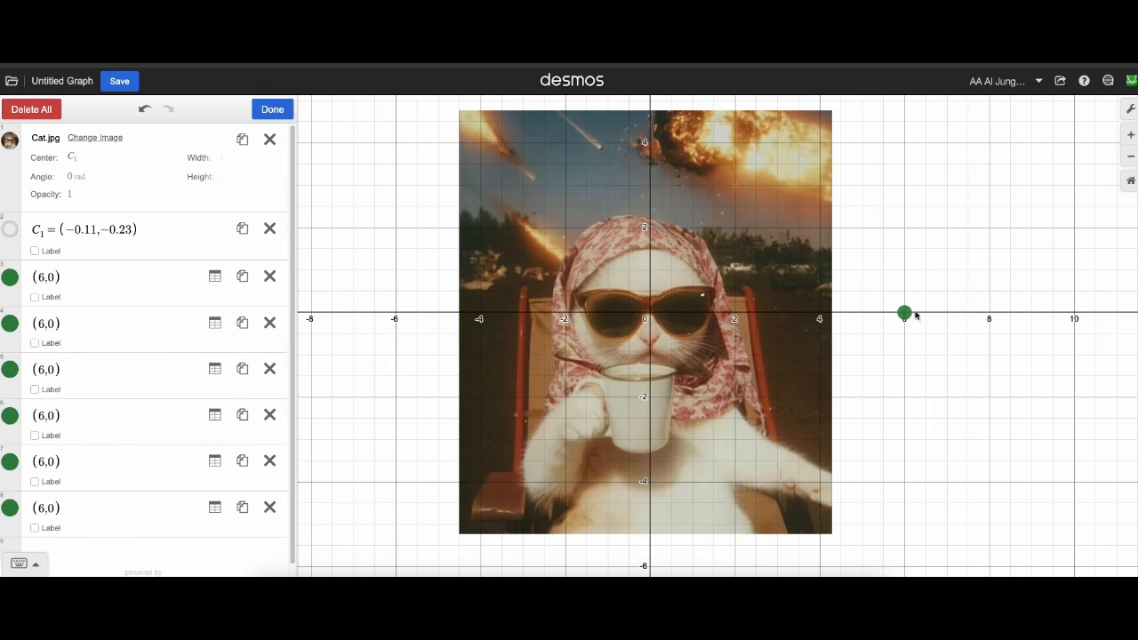
Spread the six points along the upper rim of the sunglasses' right-hand lens, from about (0.115, 0.28) to (1.4, 0.4).
scroll(685, 309, up, 3)
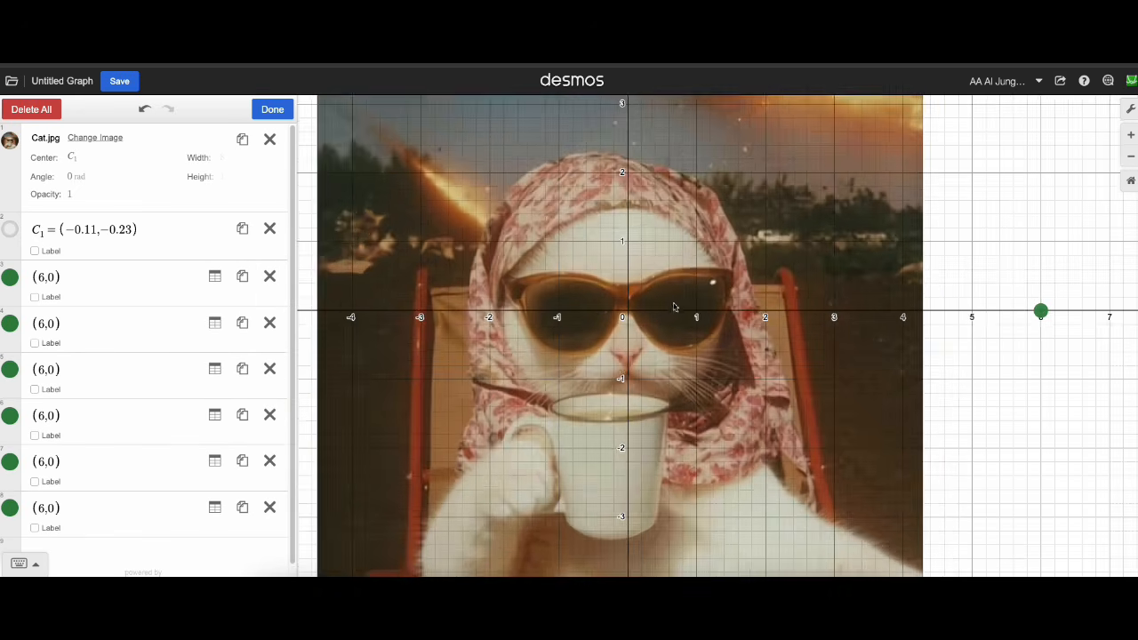
scroll(674, 307, up, 2)
drag(1113, 313, 628, 289)
drag(1106, 315, 647, 276)
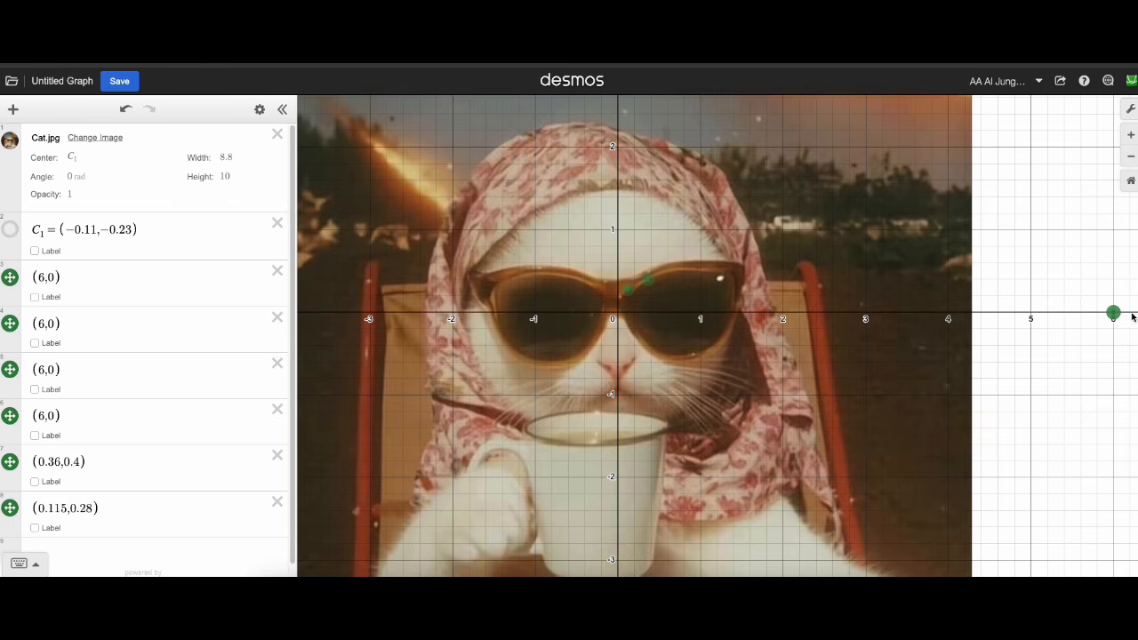
drag(1111, 313, 667, 272)
drag(1116, 314, 688, 274)
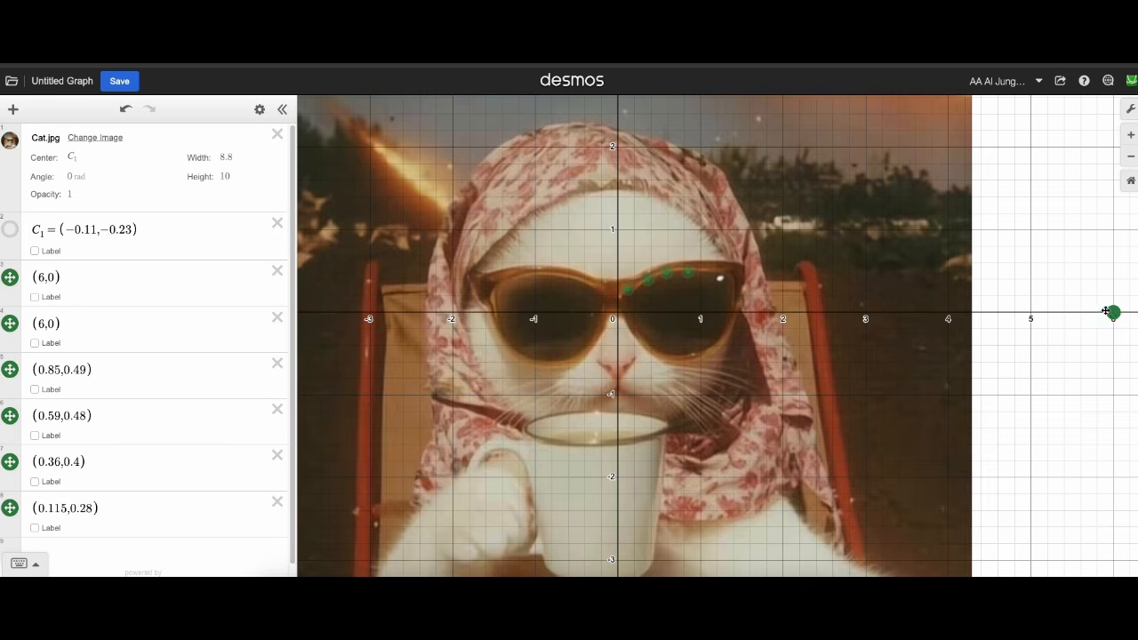
drag(1112, 312, 713, 274)
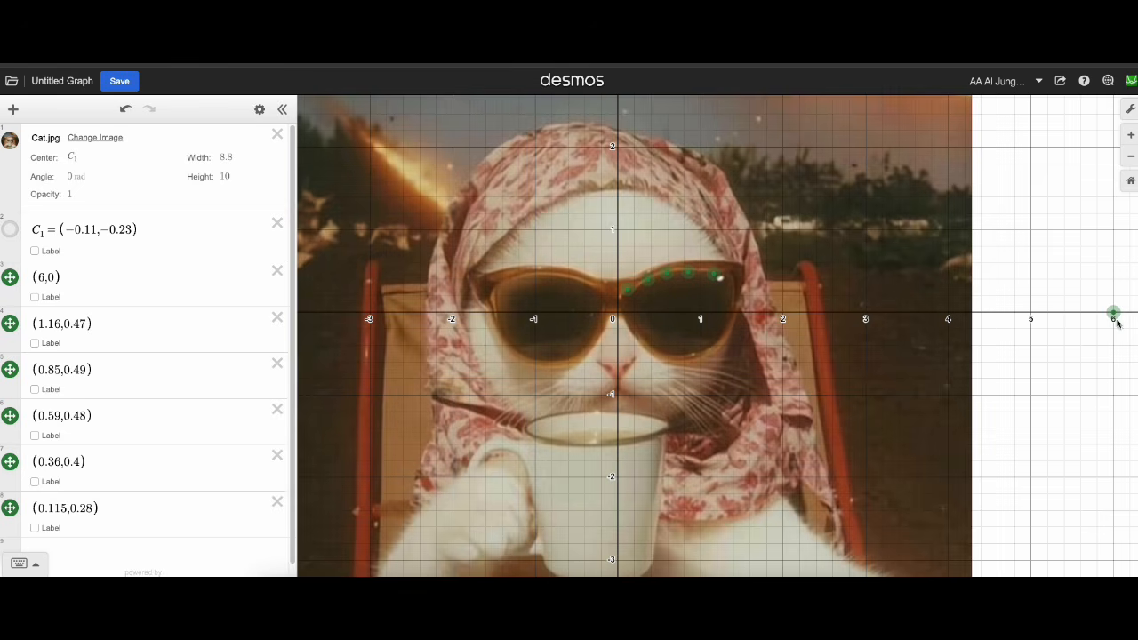
drag(1113, 315, 816, 261)
Fine-tune two points against the lens rim, moving the fourth from the nose to about (0.861, 0.508) and the innermost to about (0.136, 0.257).
scroll(635, 296, up, 3)
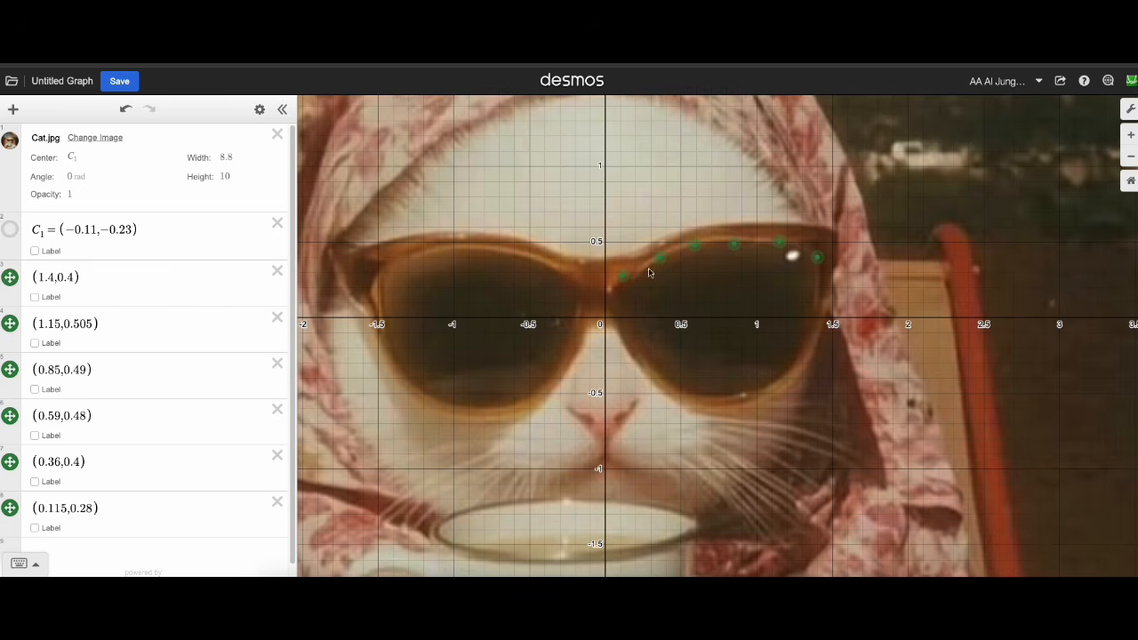
drag(724, 294, 688, 304)
scroll(691, 303, up, 5)
drag(702, 226, 704, 220)
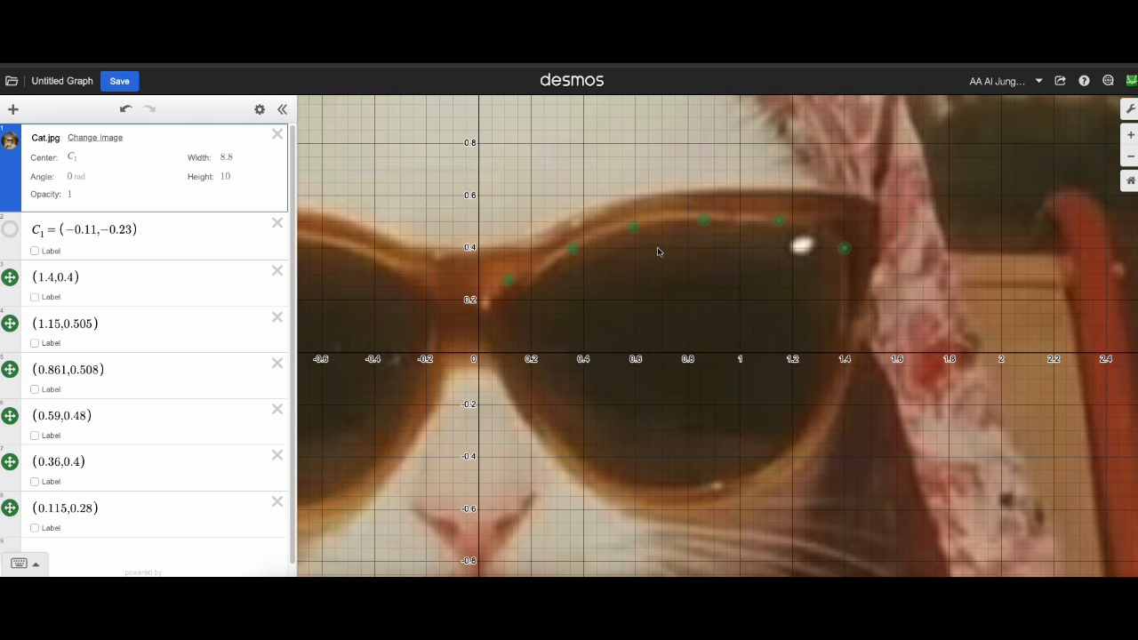
drag(520, 286, 526, 293)
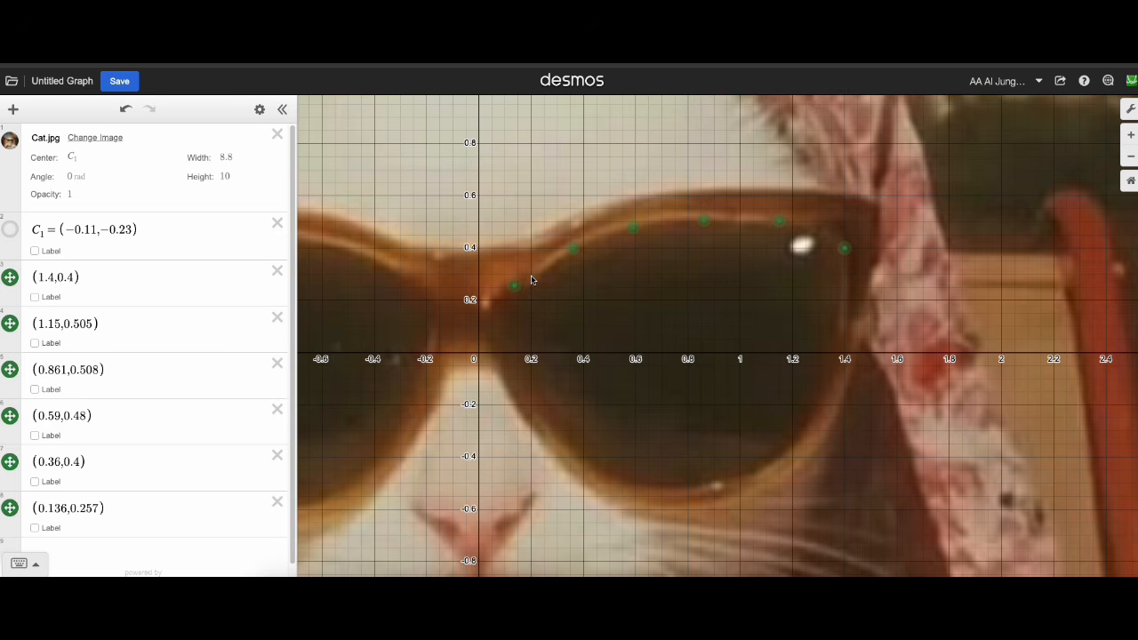
Insert an empty table below the list of points.
scroll(133, 414, down, 1)
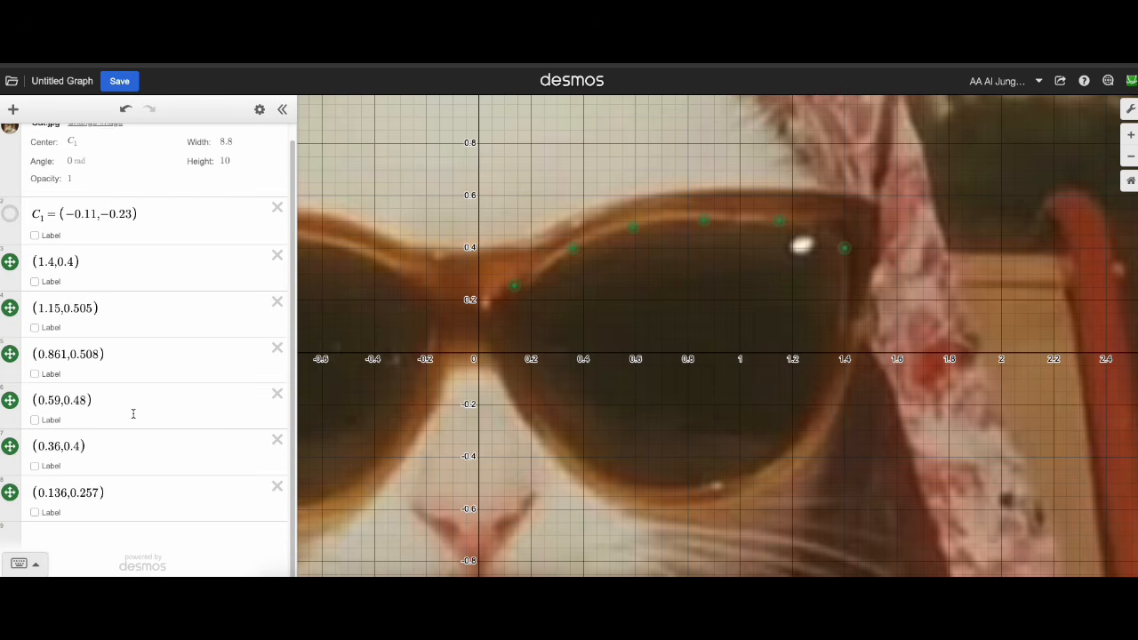
click(84, 542)
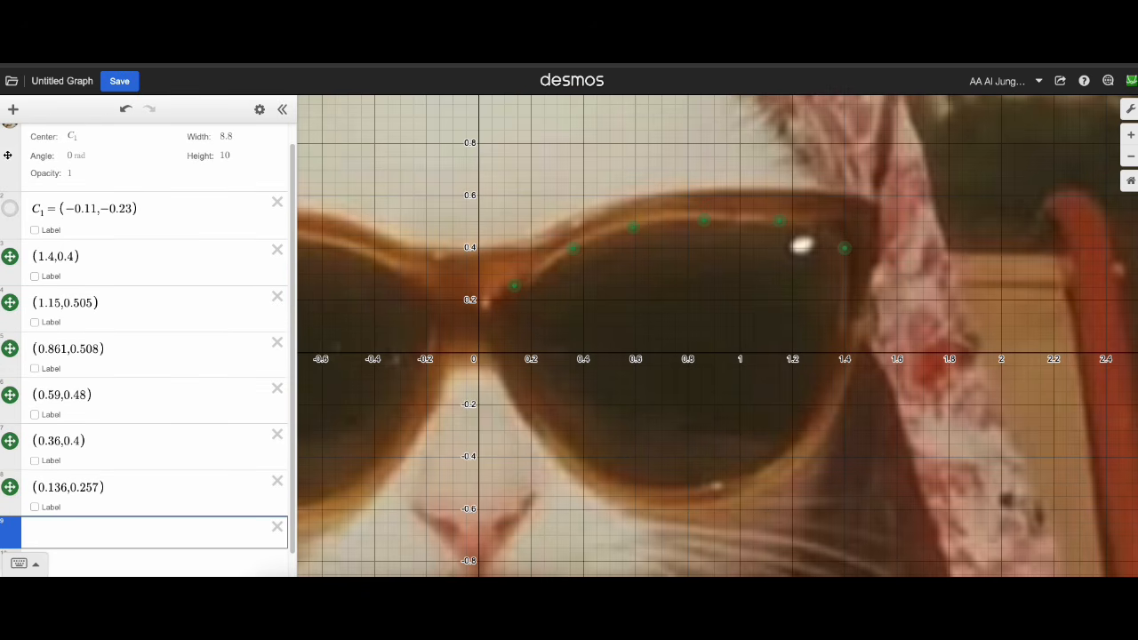
click(13, 111)
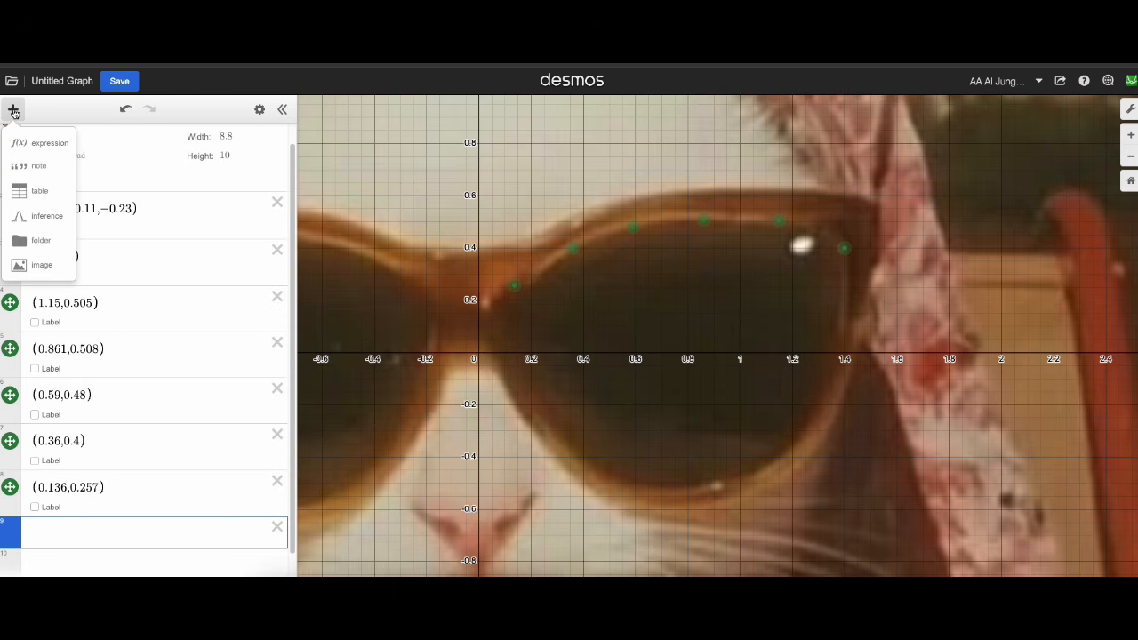
click(40, 194)
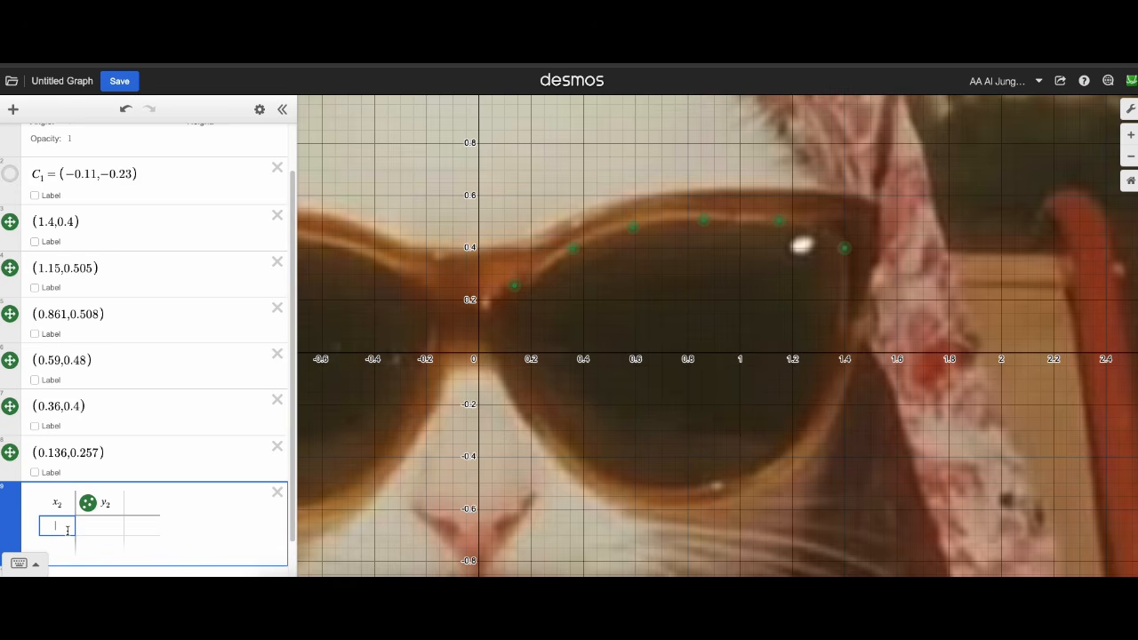
Fill the table with the six points: (1.4, 0.4), (1.15, 0.505), (0.861, 0.508), (0.59, 0.48), (0.36, 0.4) and (0.136, 0.257).
text(1.4)
key(Tab)
text(0)
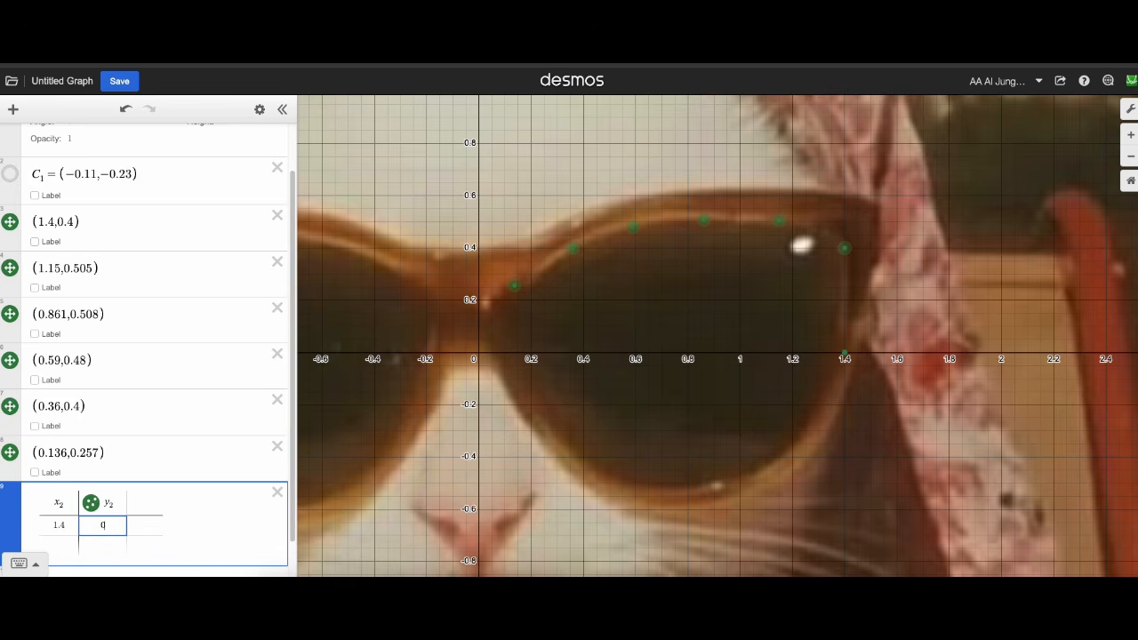
text(.4)
key(Return)
text(1.15)
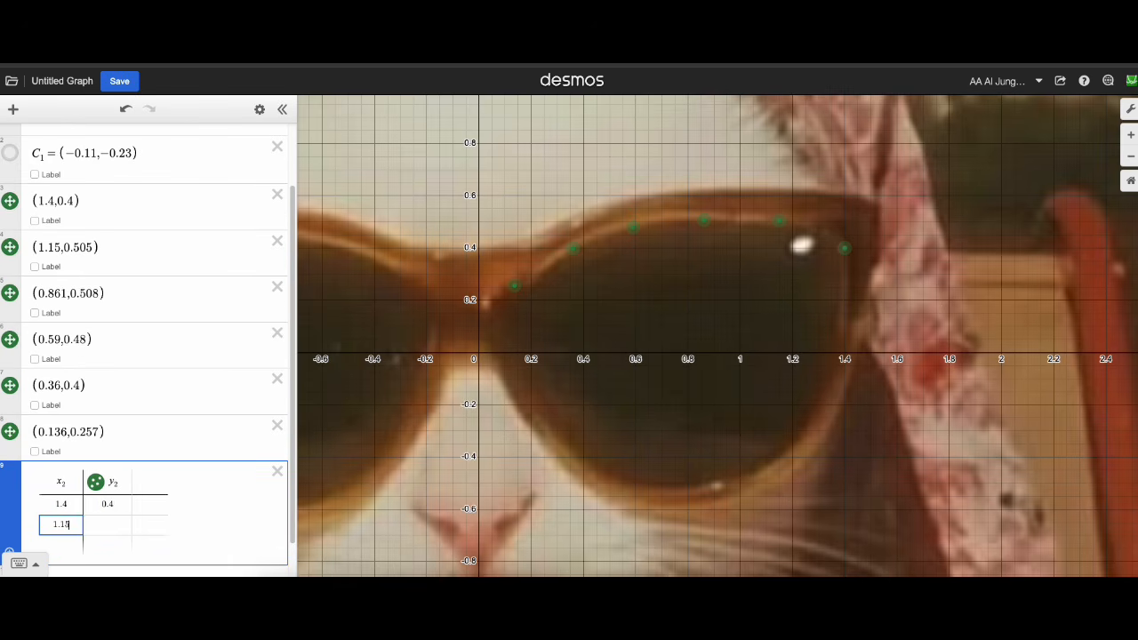
key(Tab)
text(0.505)
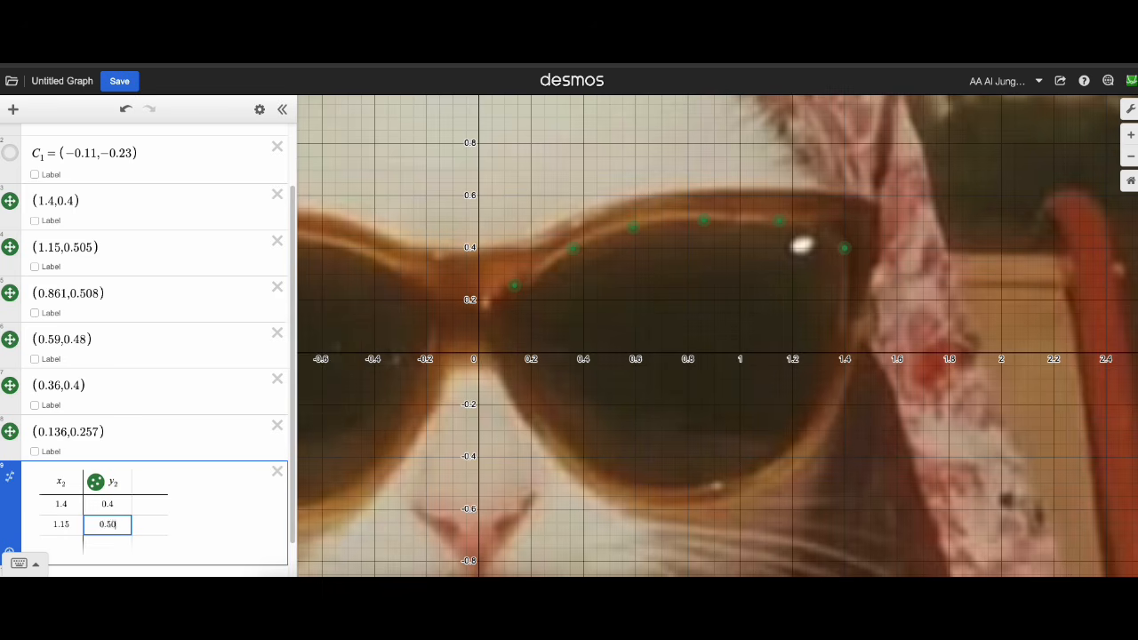
key(Return)
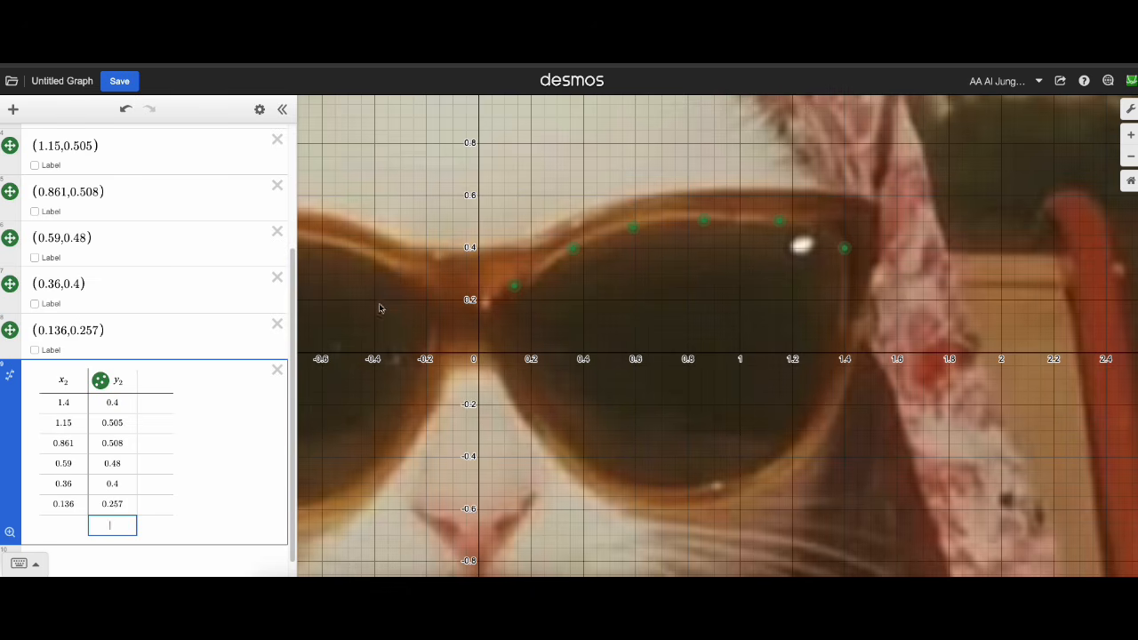
Add a regression to the table's points and set its type to Quadratic Regression.
click(101, 381)
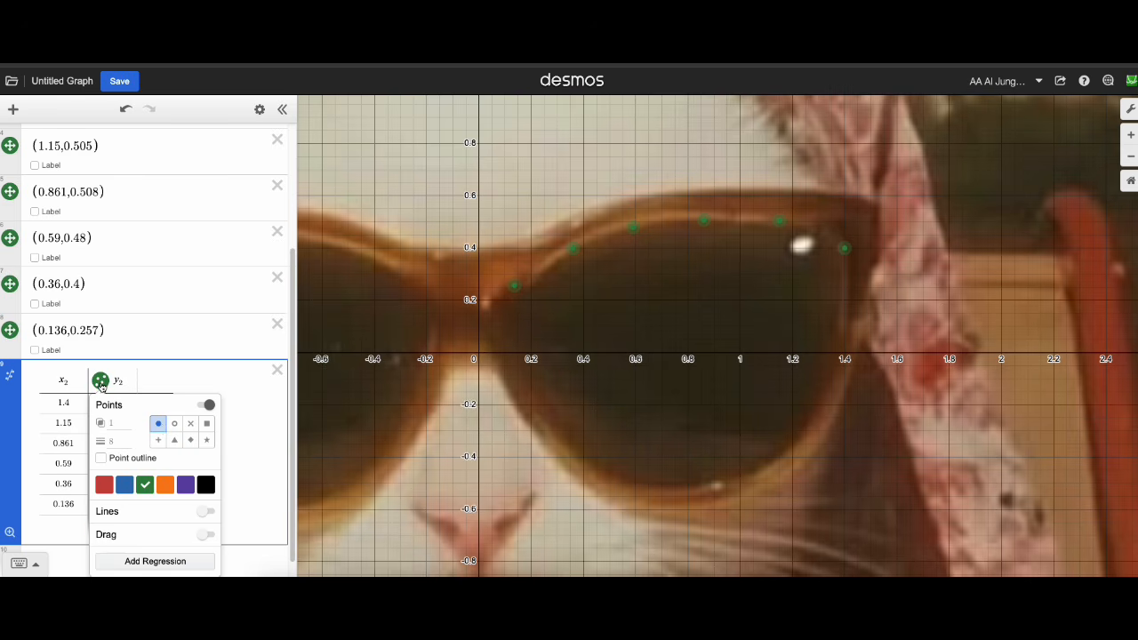
click(154, 561)
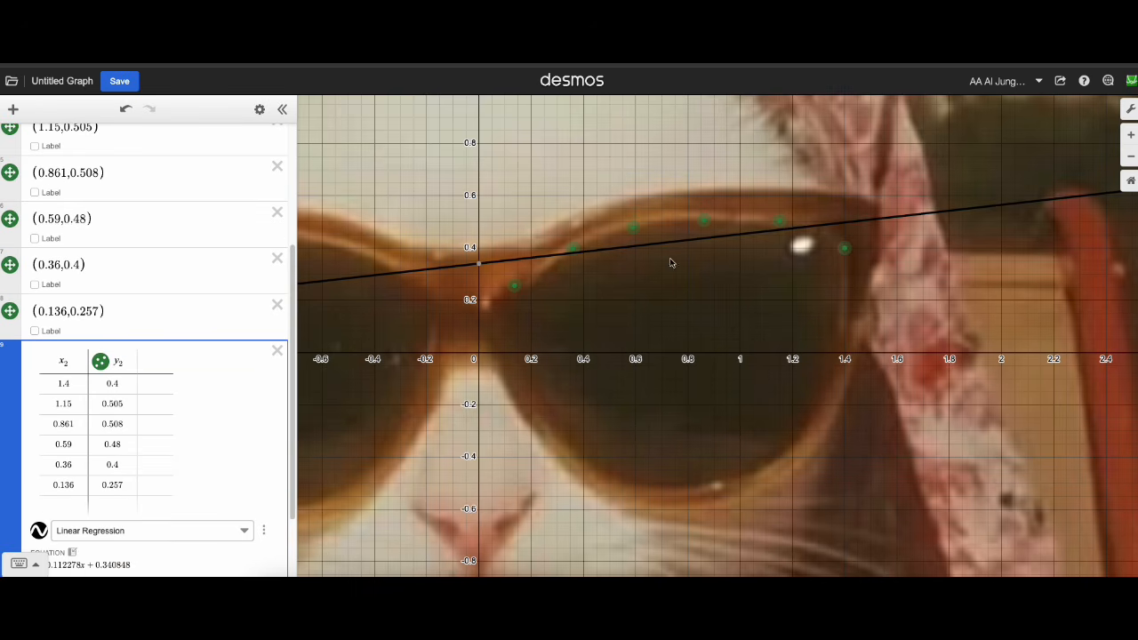
drag(690, 291, 680, 272)
scroll(213, 486, down, 4)
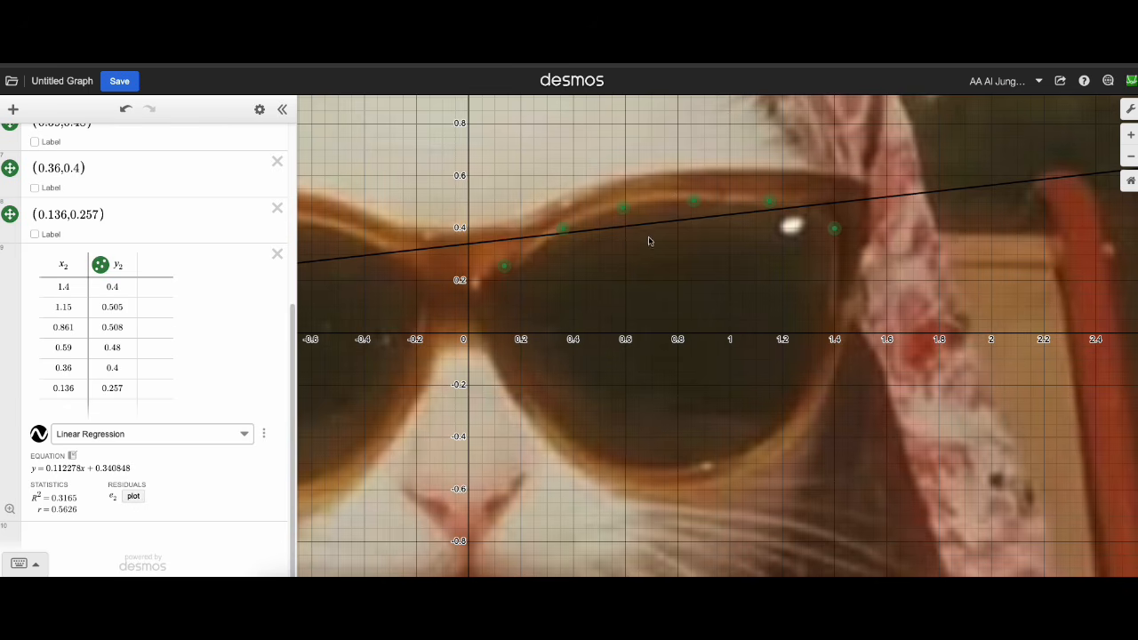
click(228, 441)
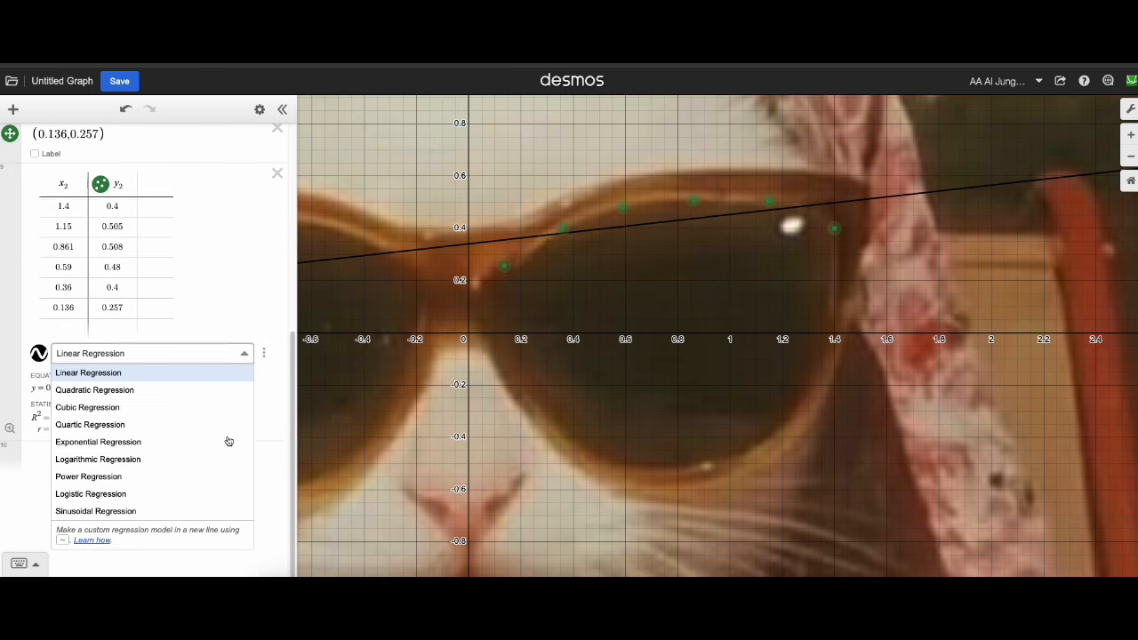
click(156, 392)
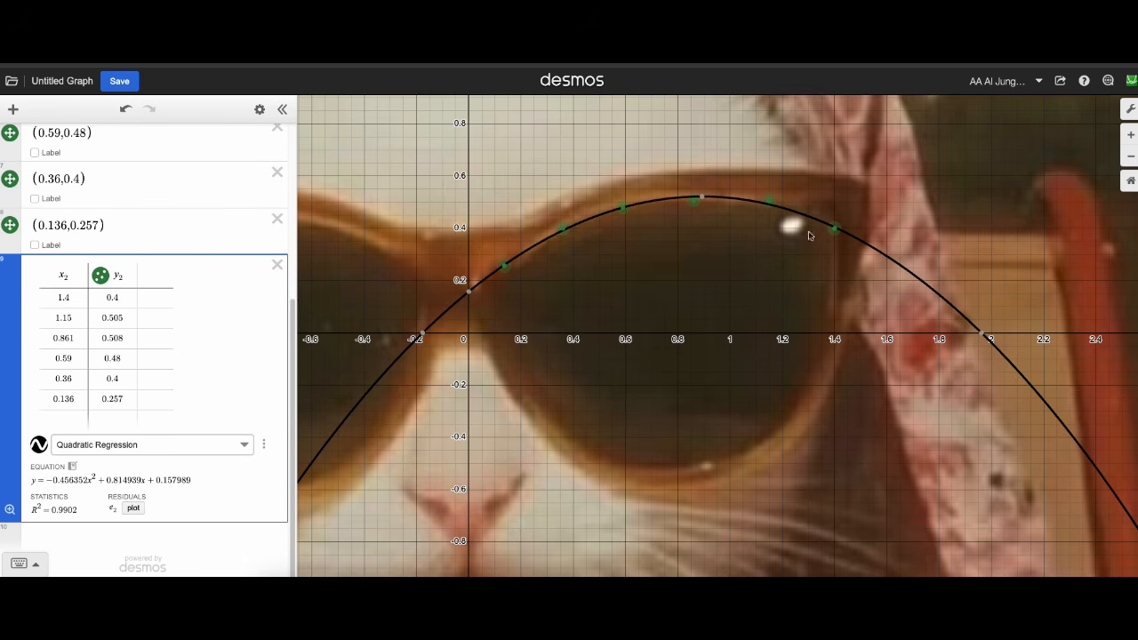
Try a cubic fit for the table's points and switch the regression type to Quartic Regression.
click(190, 445)
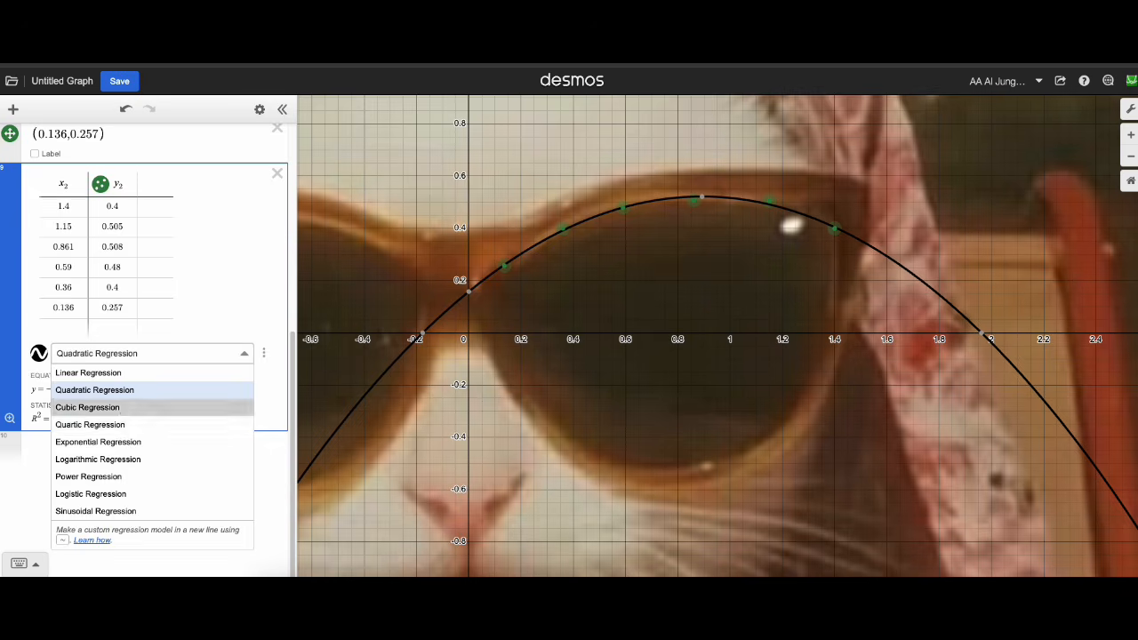
click(125, 407)
click(138, 436)
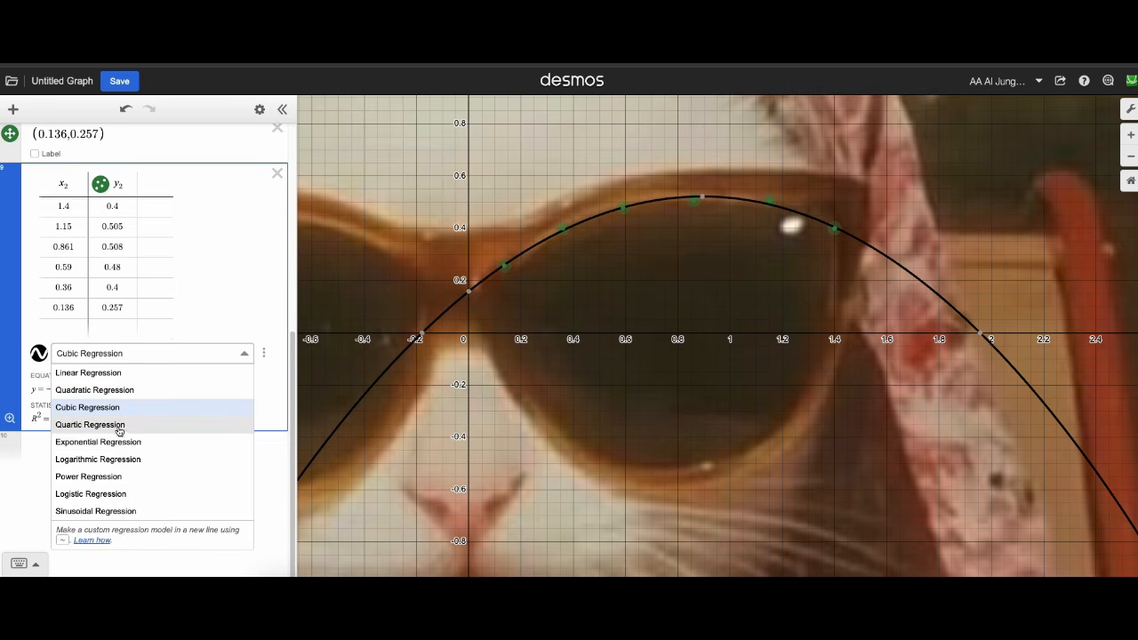
click(119, 426)
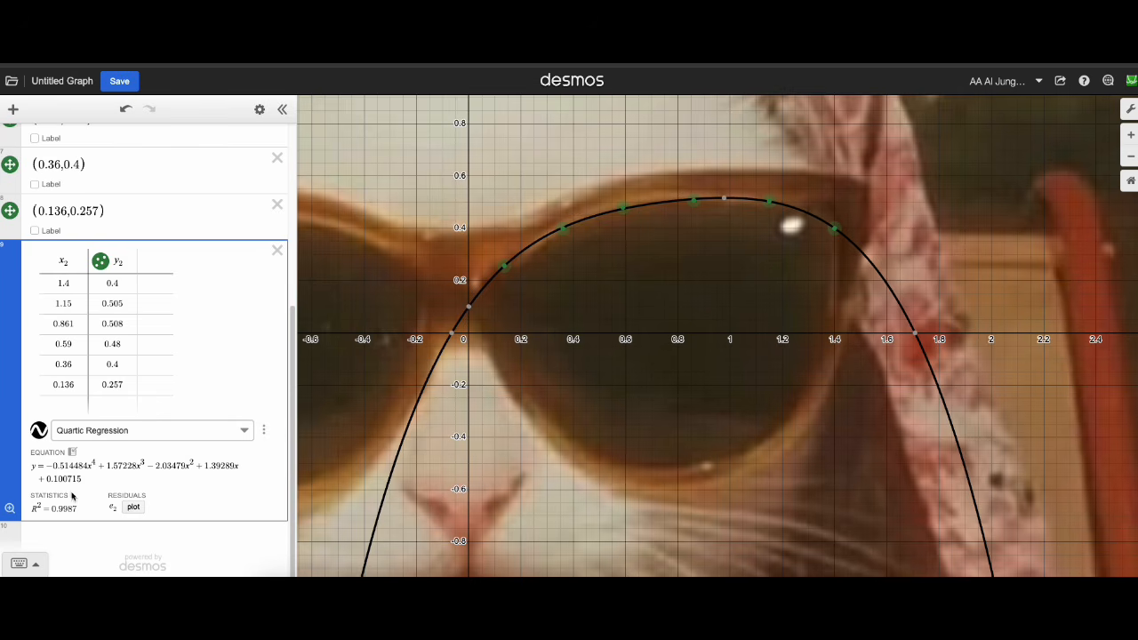
click(119, 437)
click(139, 430)
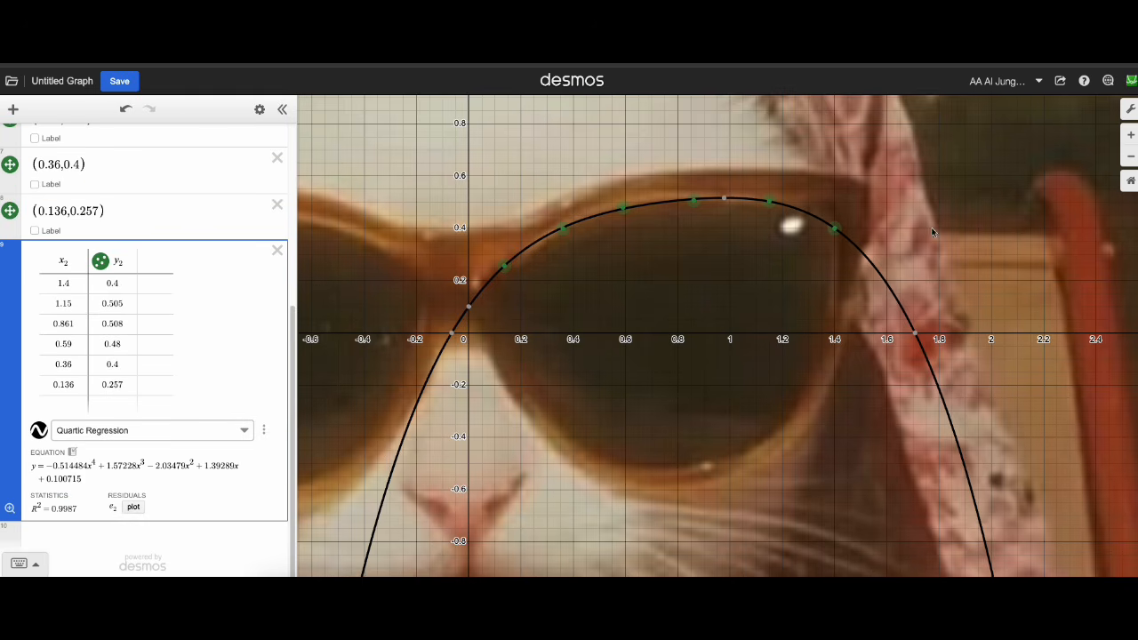
Export the quartic regression equation to the expression list and hide the table's own regression curve.
click(166, 466)
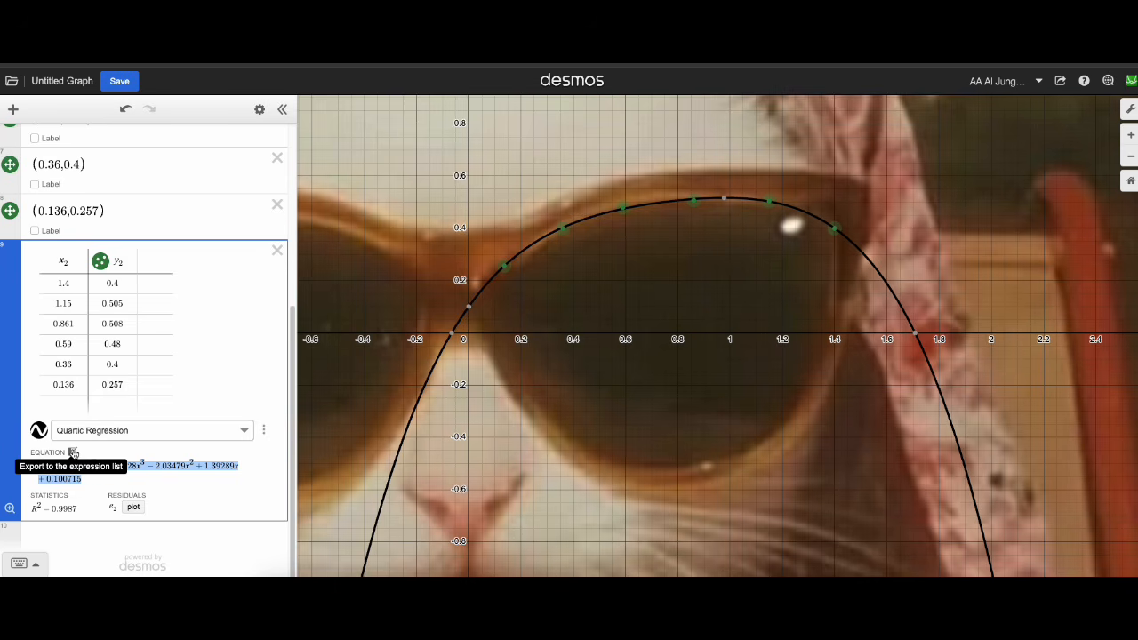
click(73, 453)
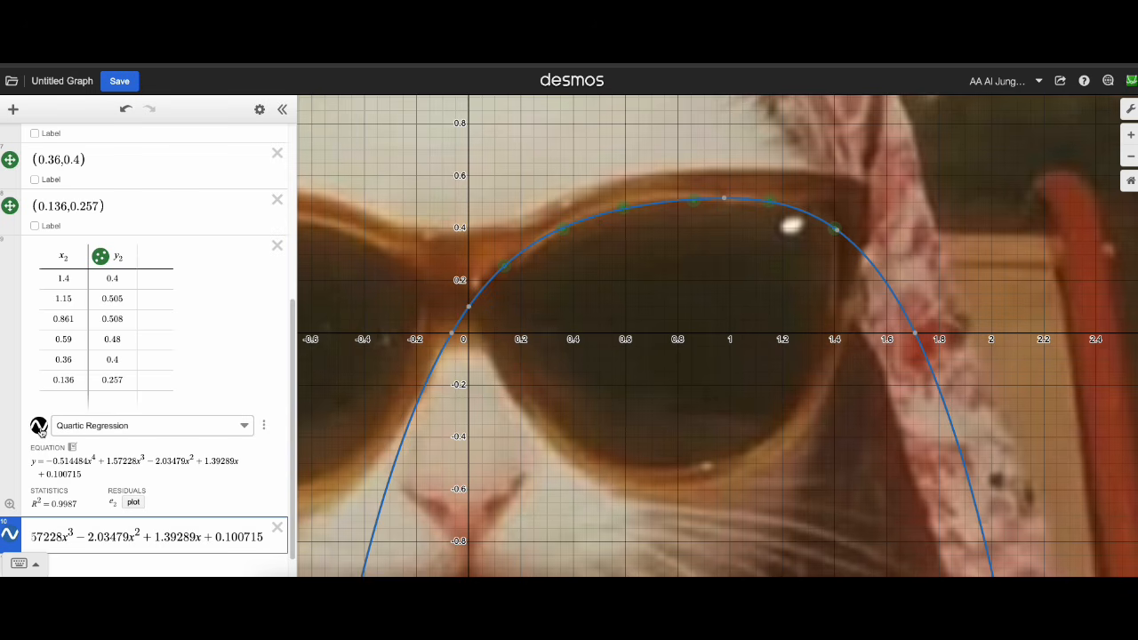
click(40, 427)
key(Return)
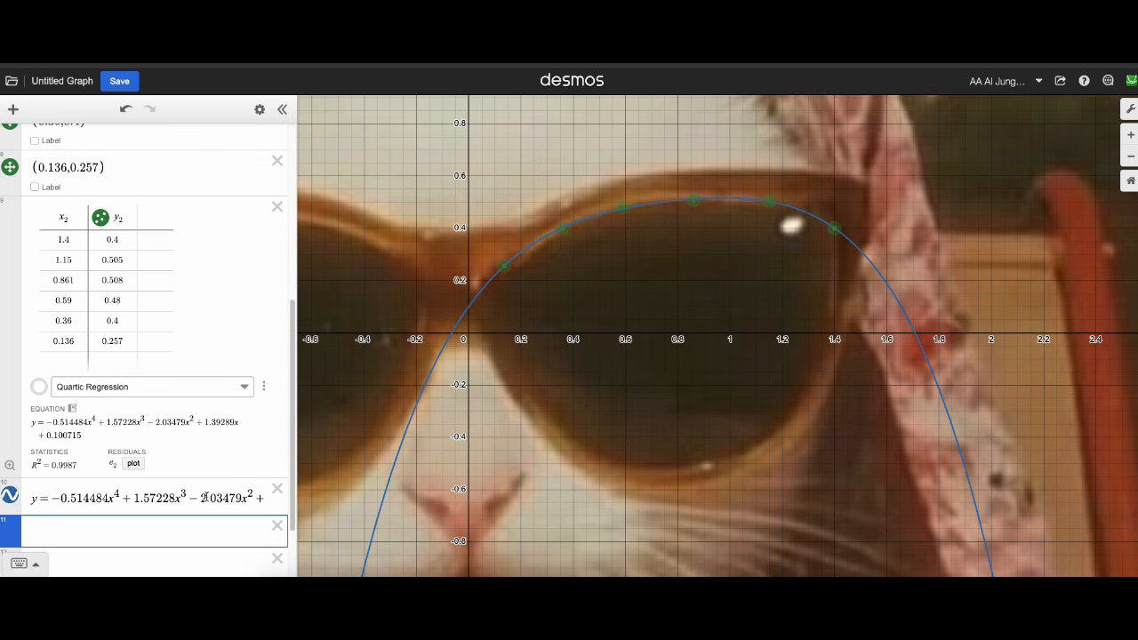
Restrict the exported quartic equation to the domain 0.136 < x < 1.4 by adding the condition at its end.
click(204, 498)
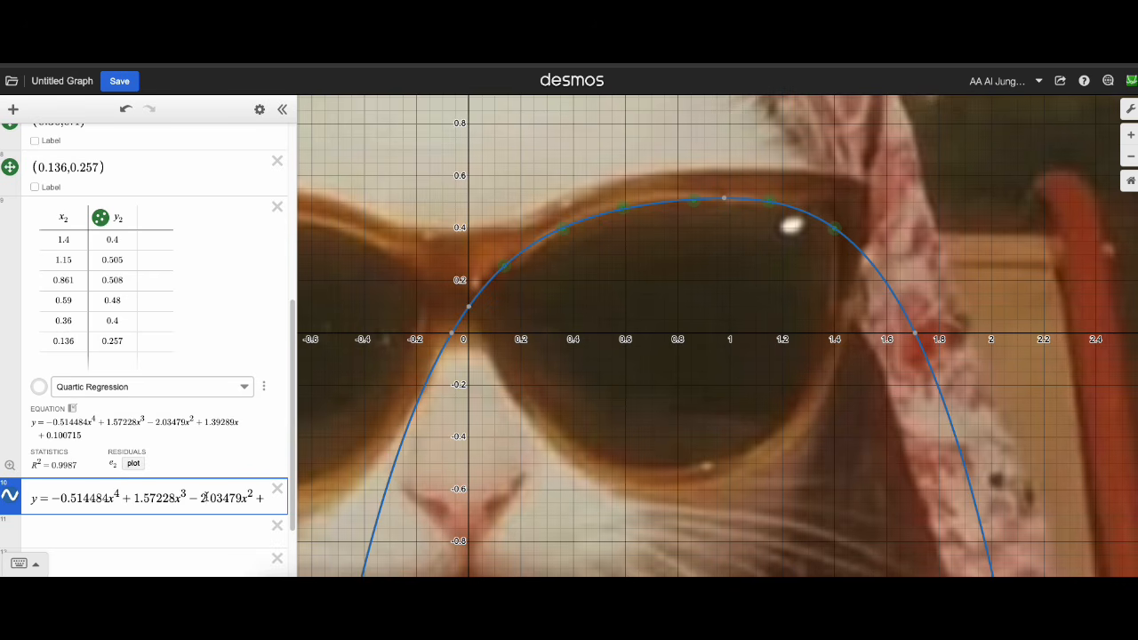
key(End)
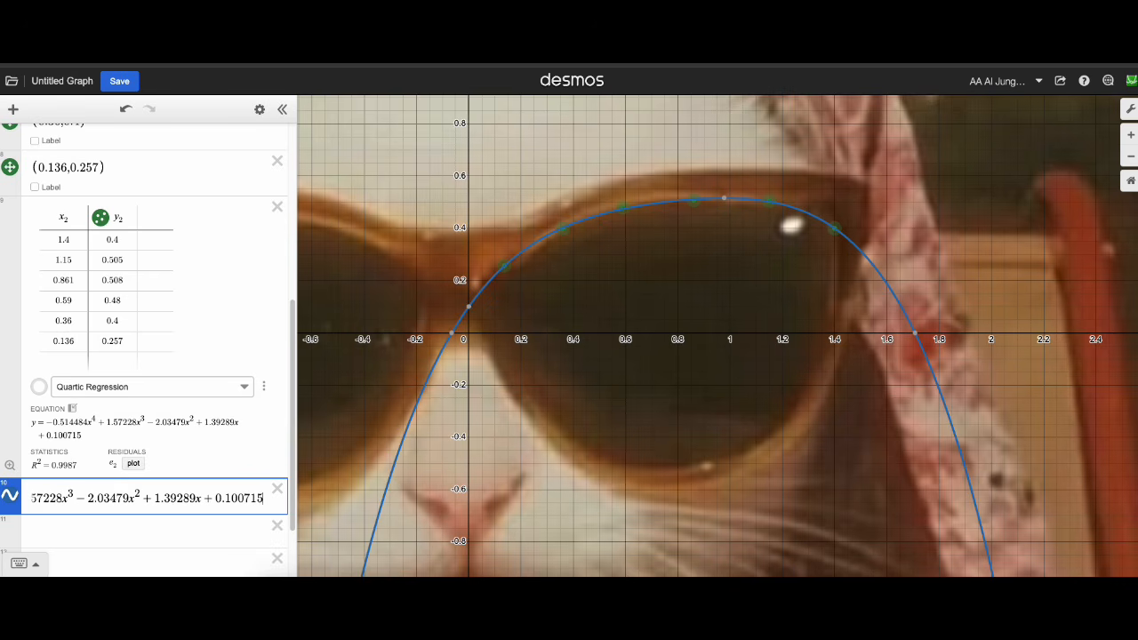
text({)
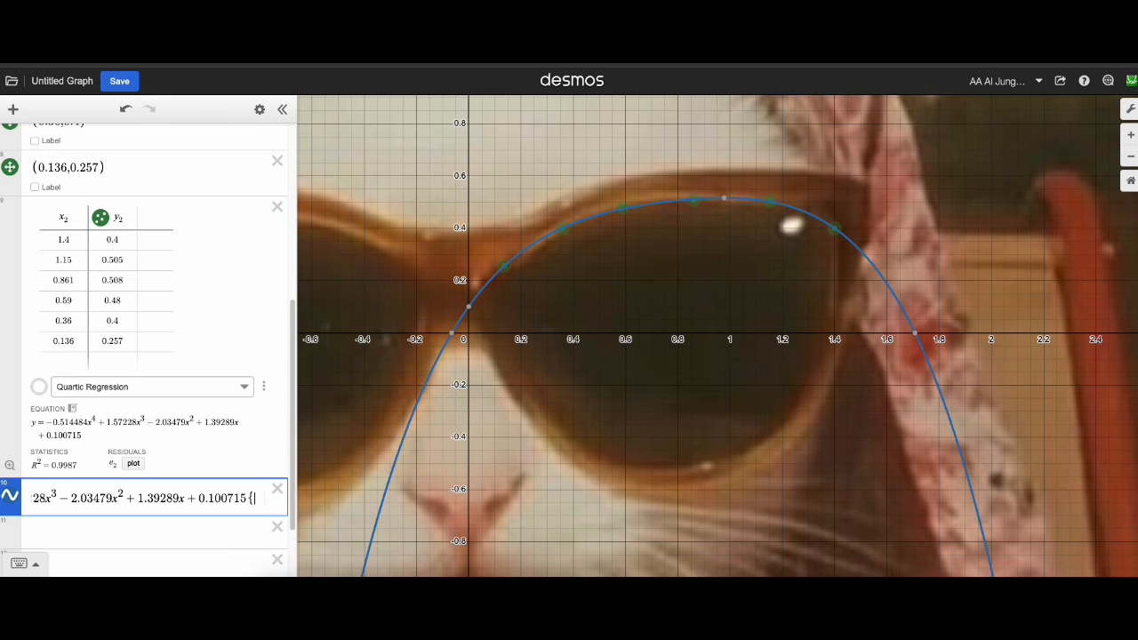
text(0.13)
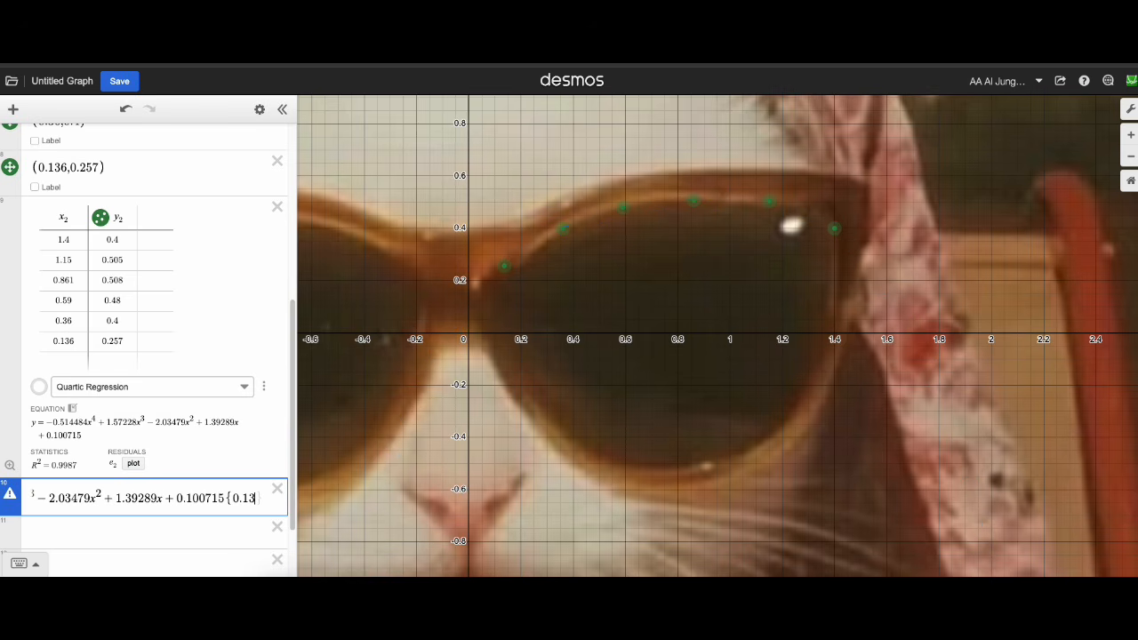
text(6<x<)
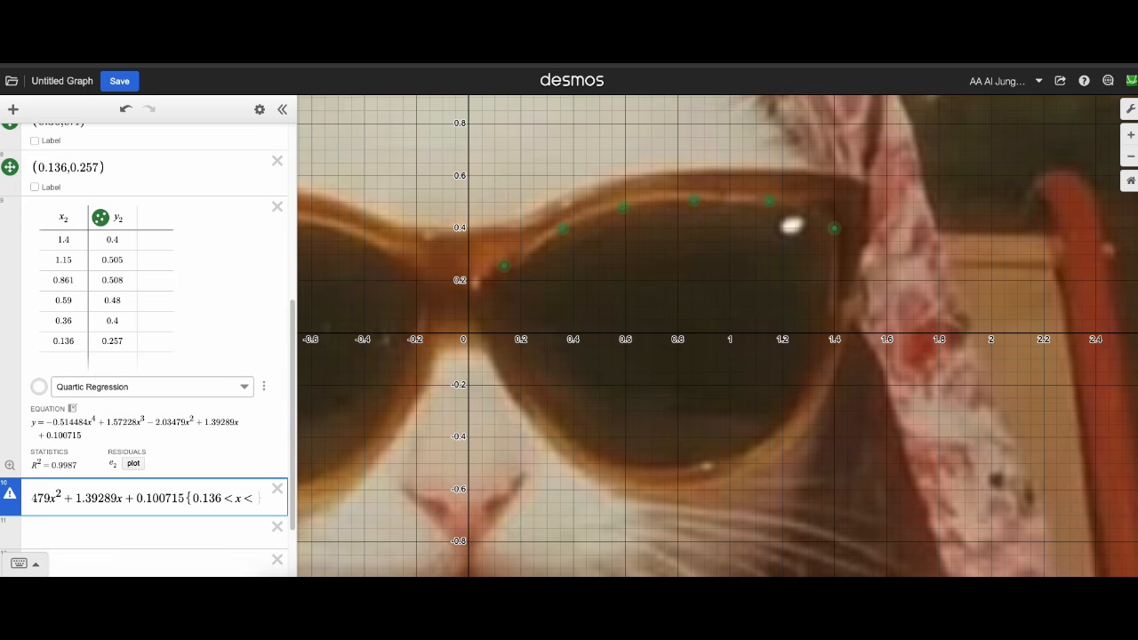
text(1.4)
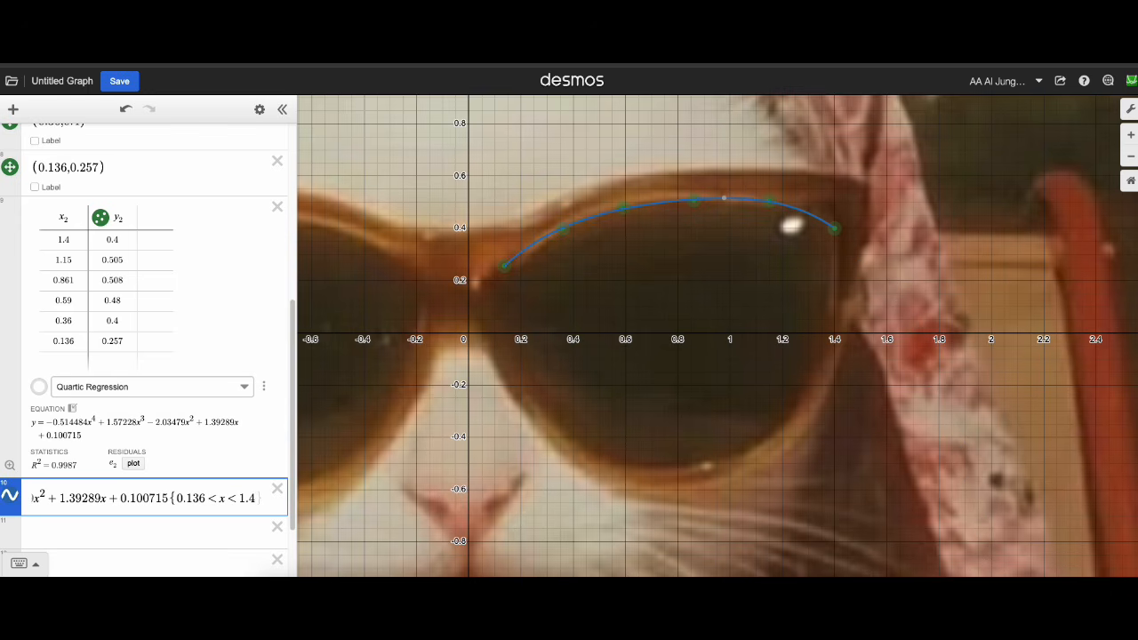
key(Return)
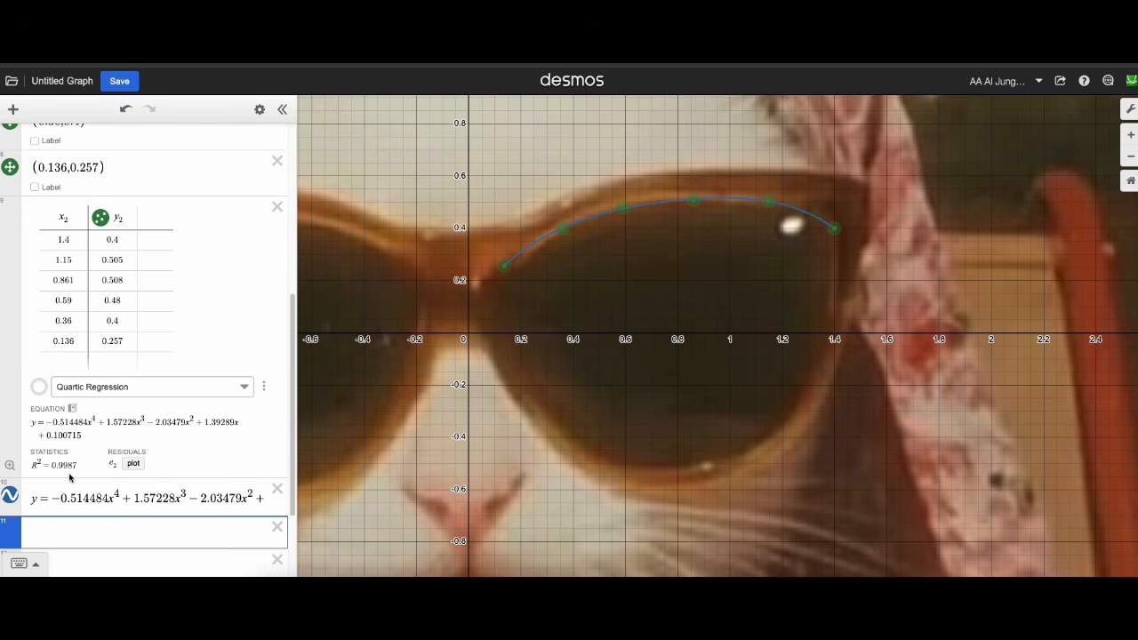
Copy the quartic regression equation from the table and add the point (2, 0.5) below the restricted curve.
scroll(800, 458, down, 5)
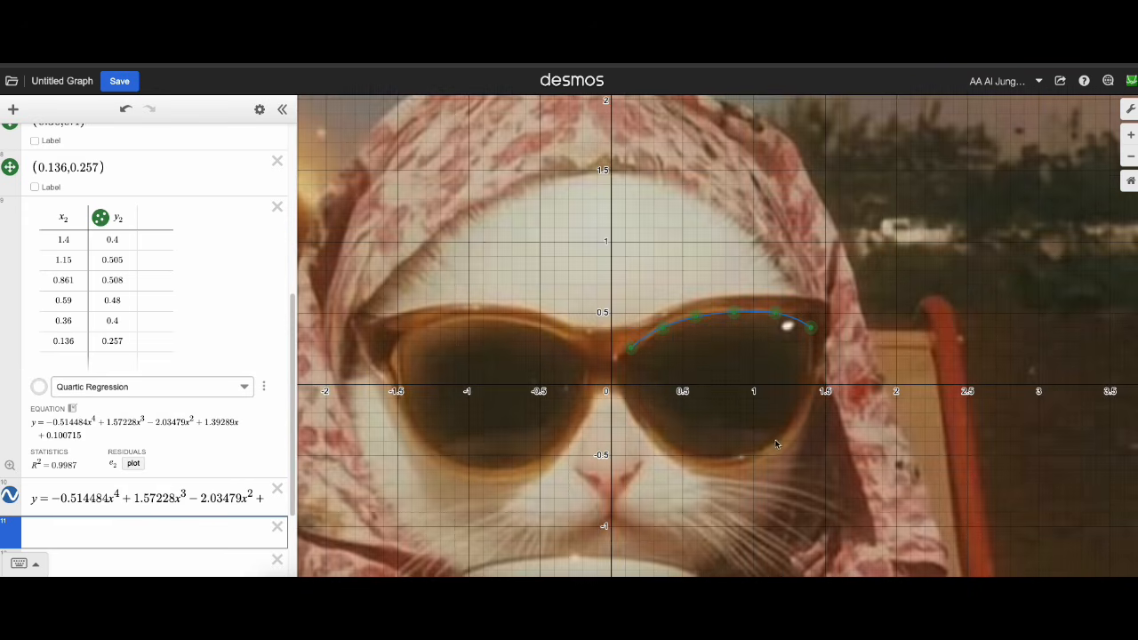
click(695, 406)
drag(695, 405, 707, 400)
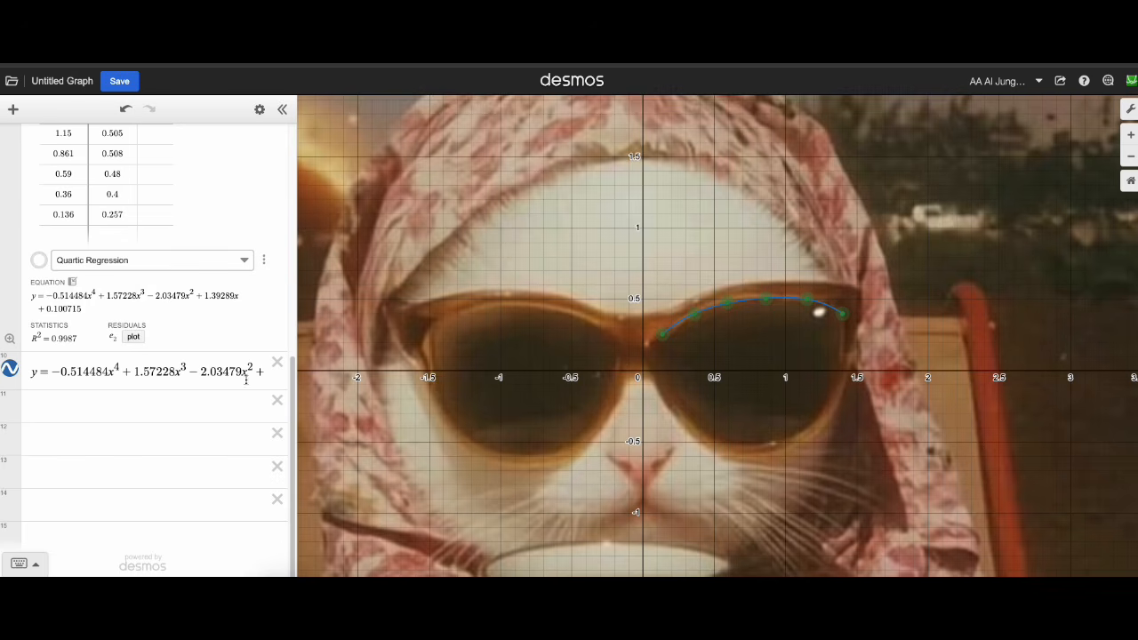
click(184, 401)
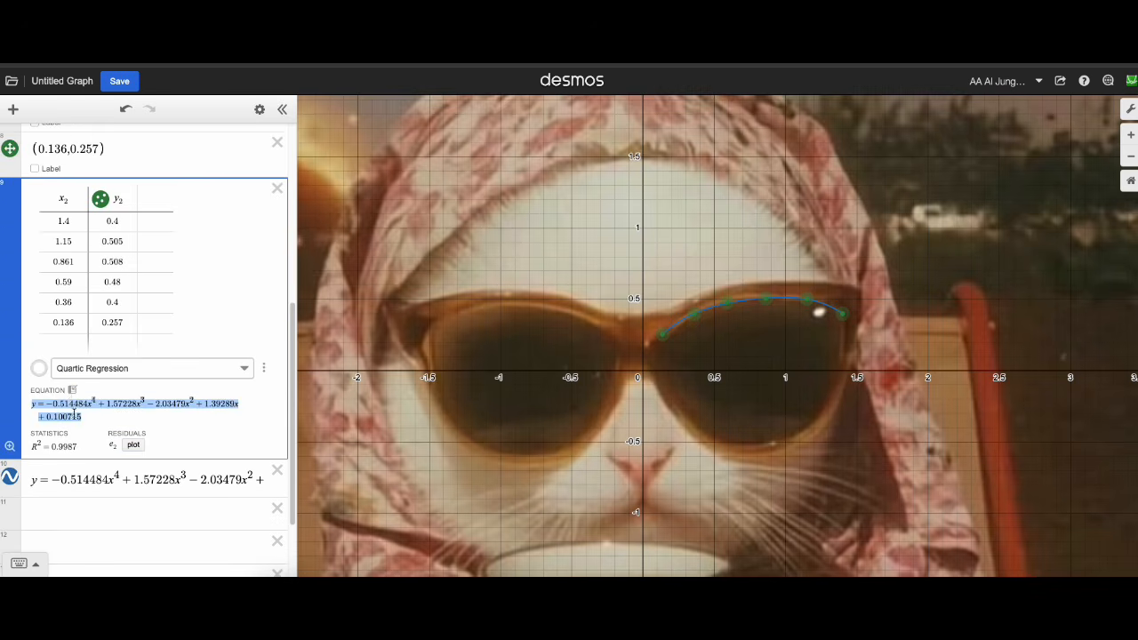
click(85, 510)
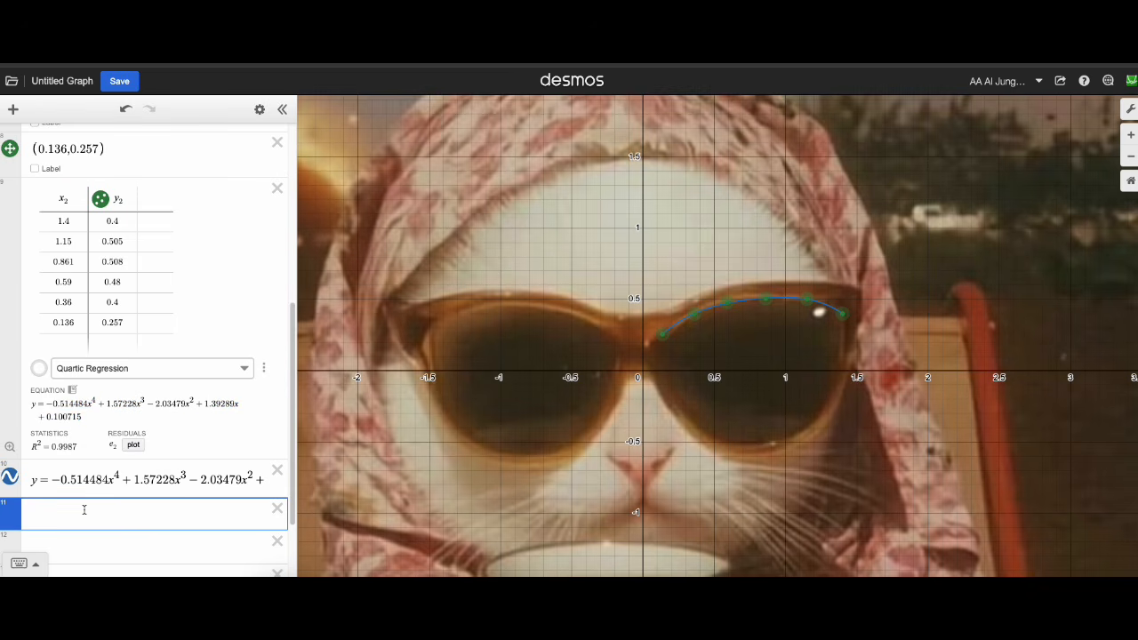
text(()
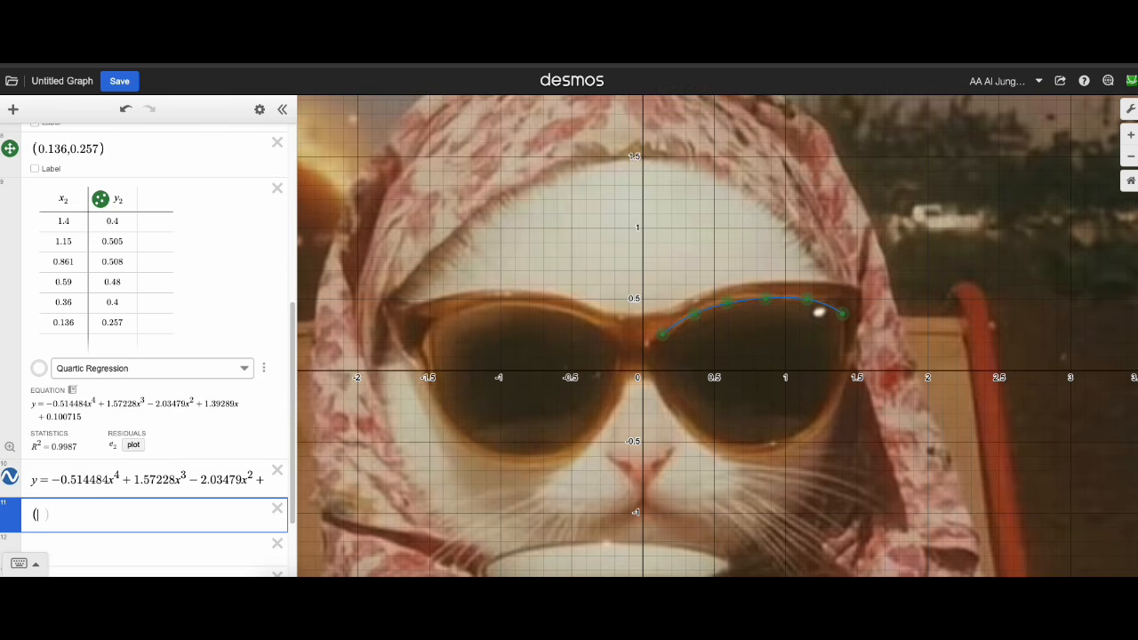
text(2,0.5))
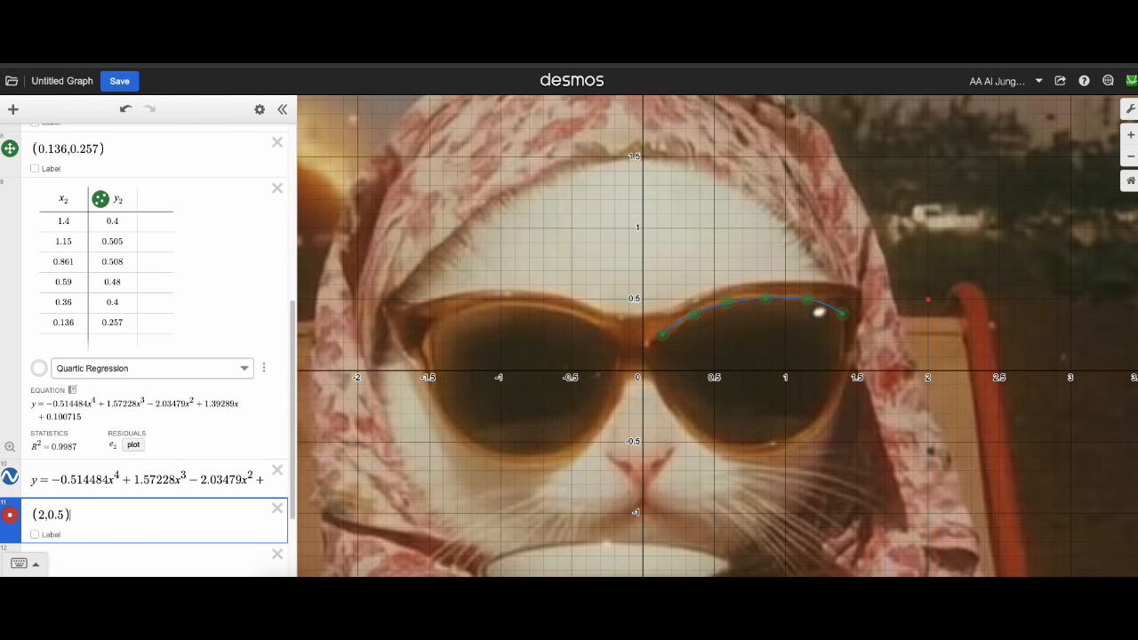
key(Return)
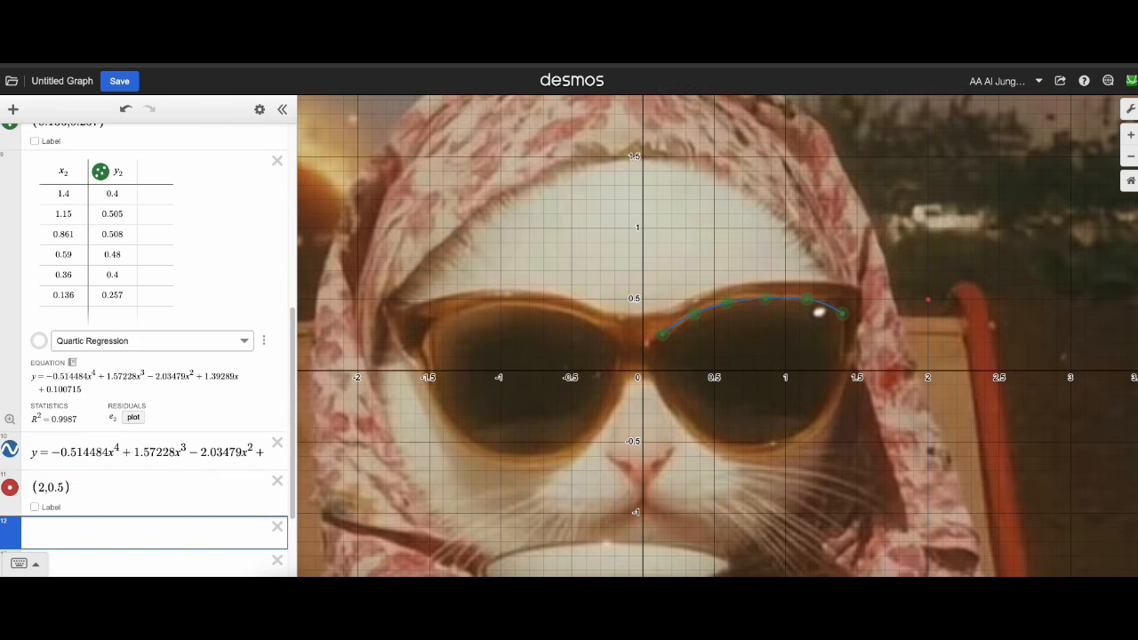
Make the point (2, 0.5) draggable and label it with the copied equation, enclosed in backticks for math formatting.
click(13, 491)
click(136, 543)
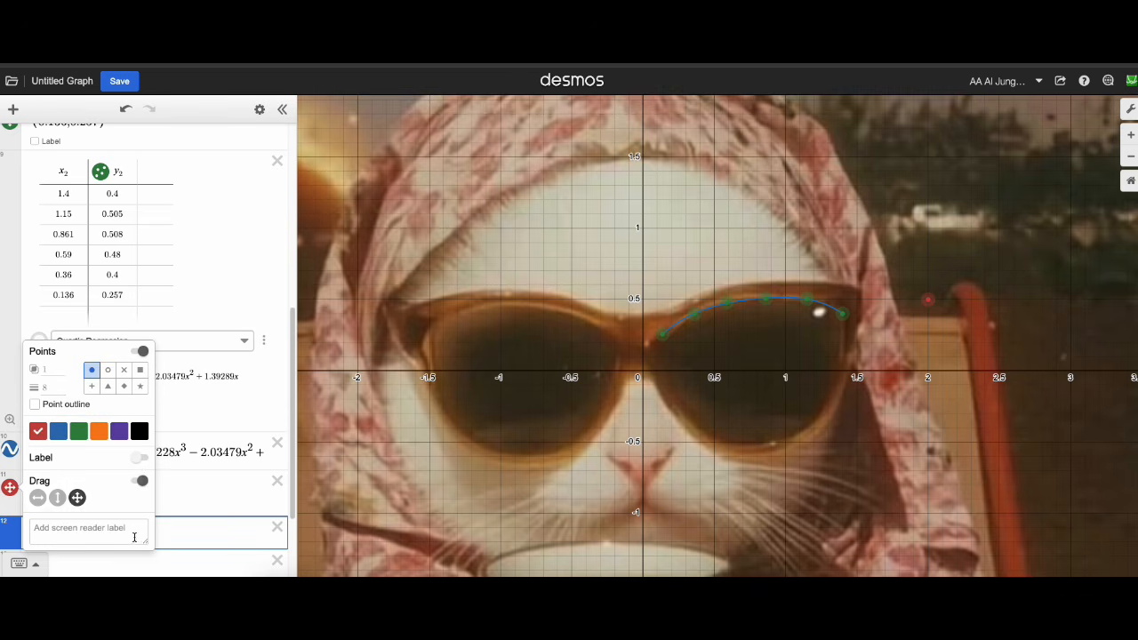
click(139, 467)
click(186, 506)
click(146, 508)
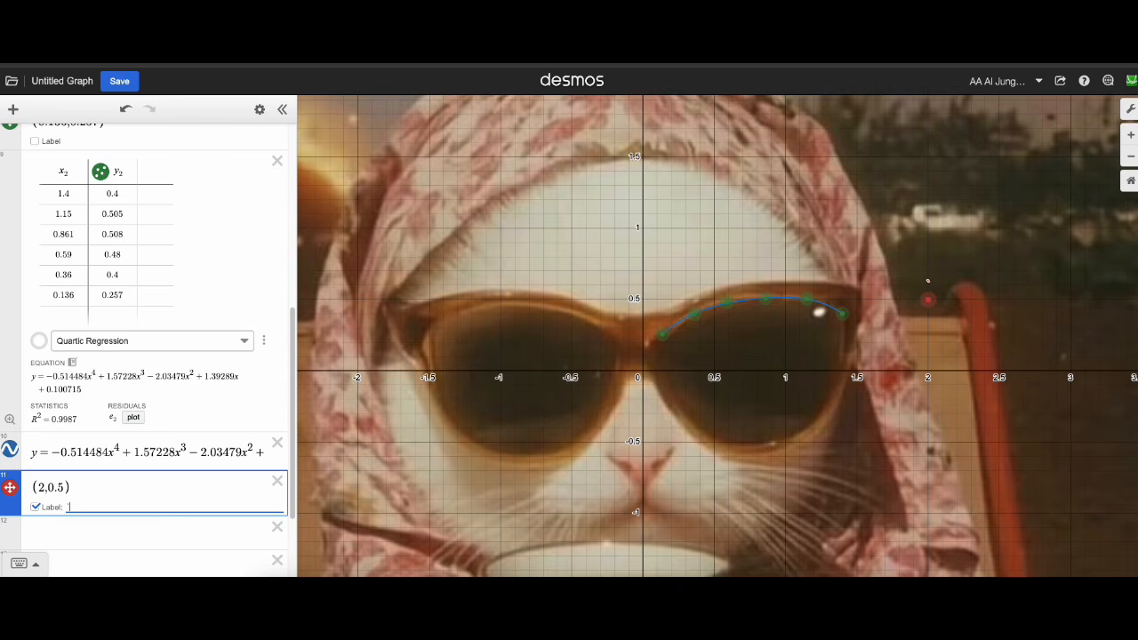
text(y=-0.514484x^(4)+1.57228x^(3)-2.03479x^(2)+1.39289x+0.100715)
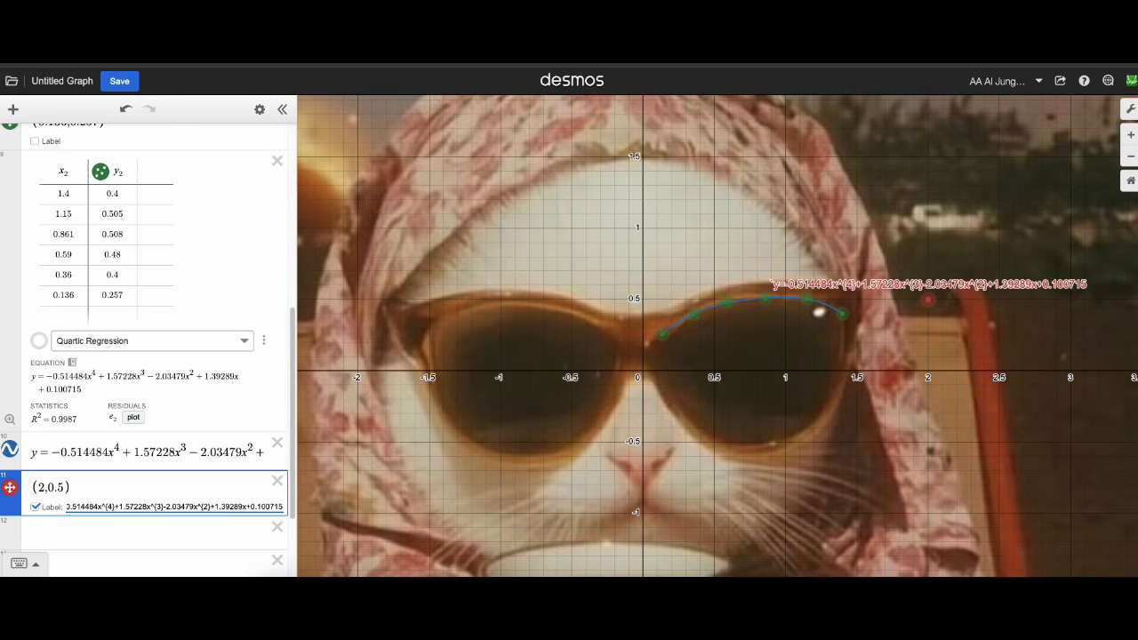
text(`)
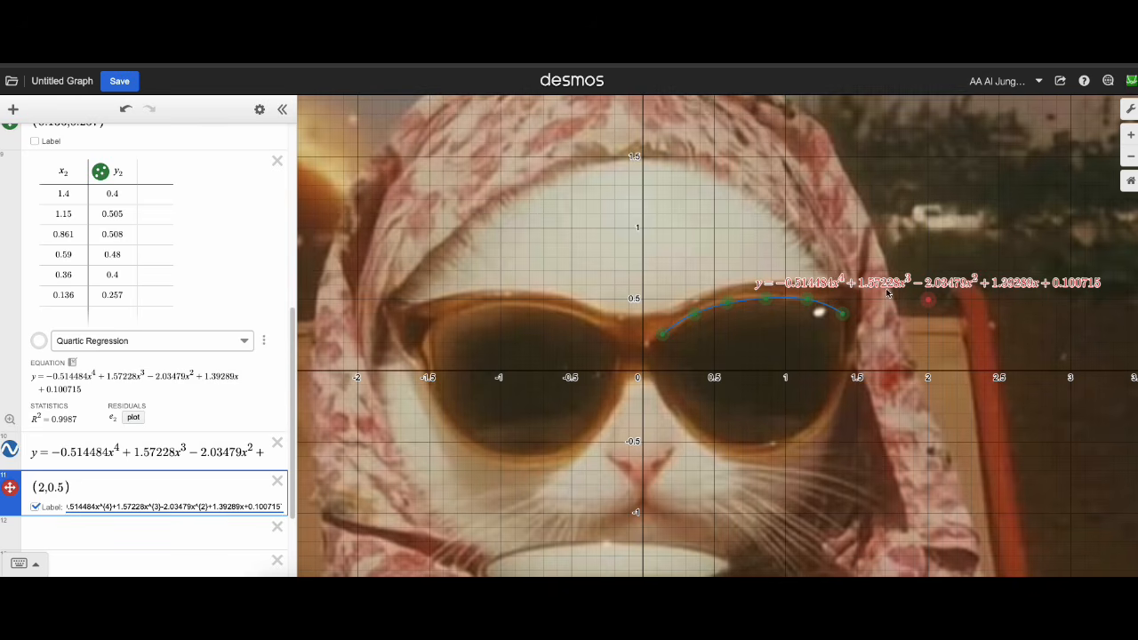
Set the equation label to the left of its point and move the point to about (1.714, 0.575), above the traced lens edge.
drag(647, 436, 610, 430)
scroll(128, 508, down, 10)
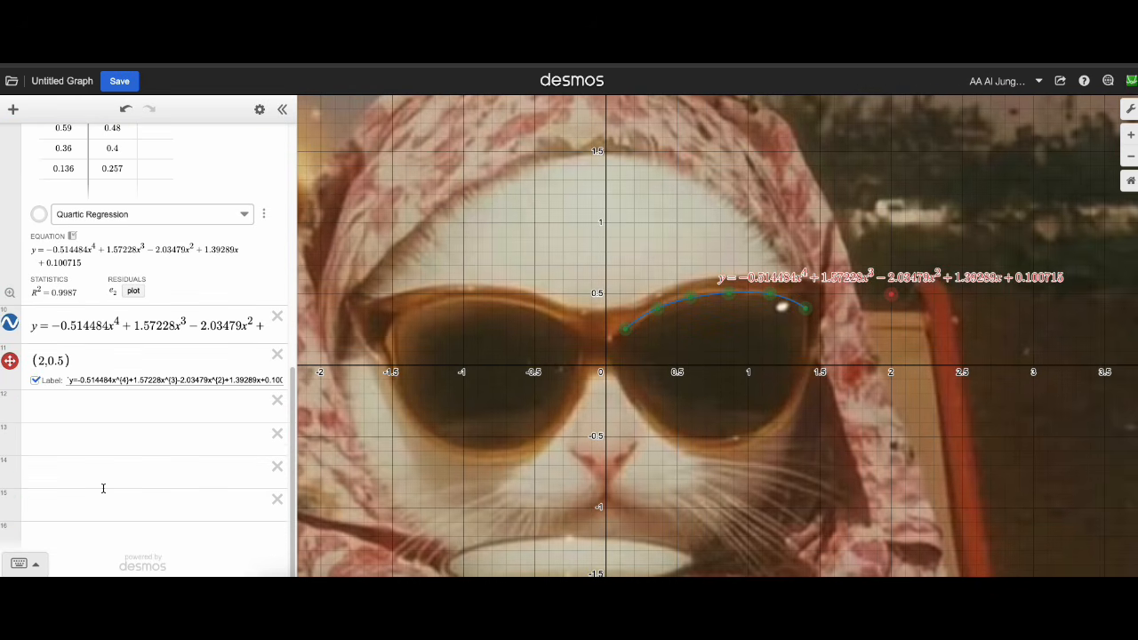
click(9, 362)
click(707, 295)
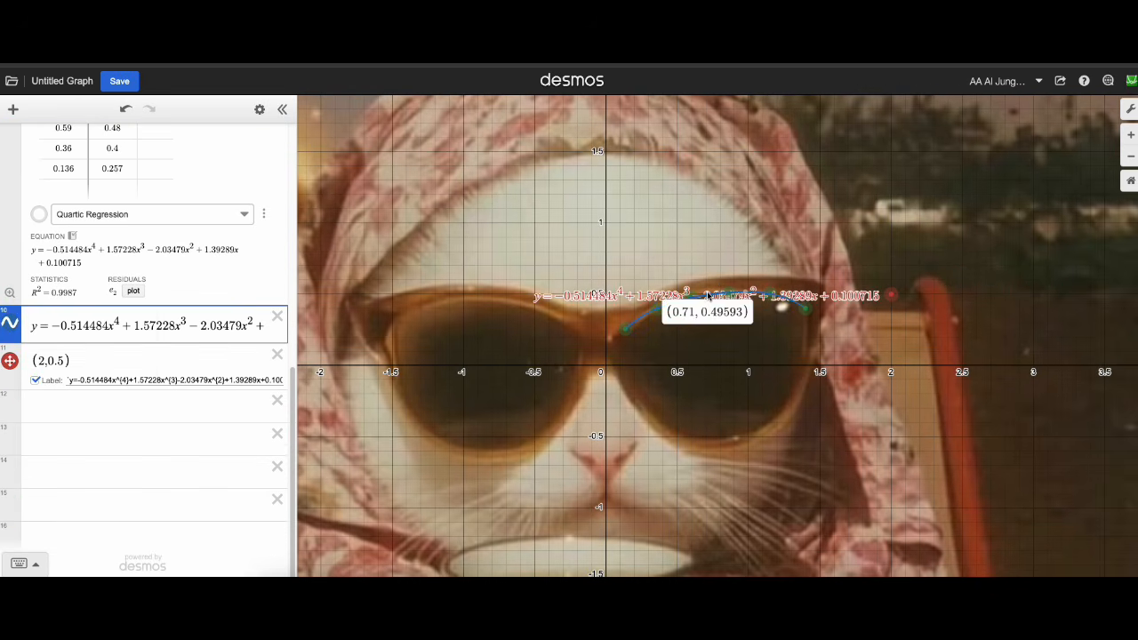
click(612, 299)
drag(599, 301, 614, 300)
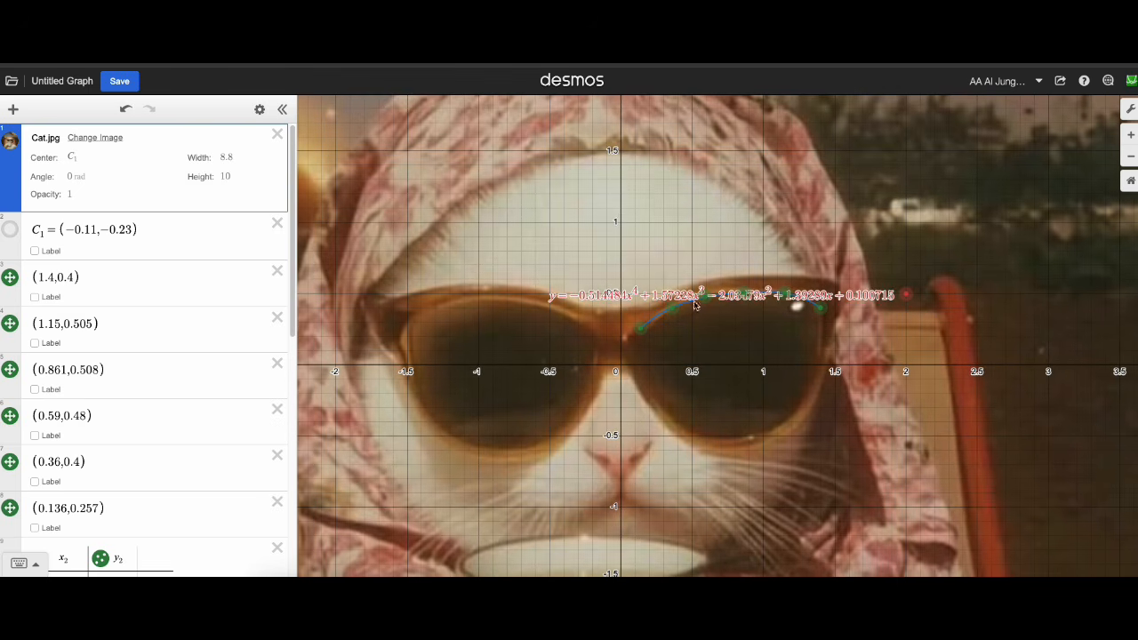
drag(907, 294, 1003, 272)
scroll(814, 311, up, 5)
drag(1126, 245, 902, 265)
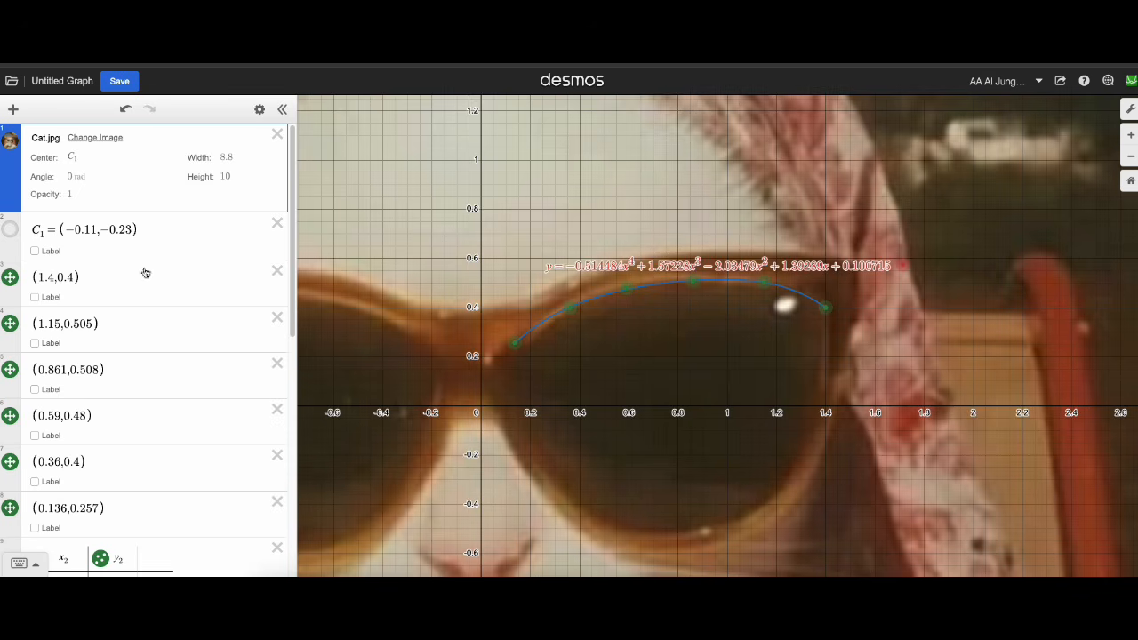
Change the colour of the restricted quartic curve to orange.
scroll(84, 360, down, 6)
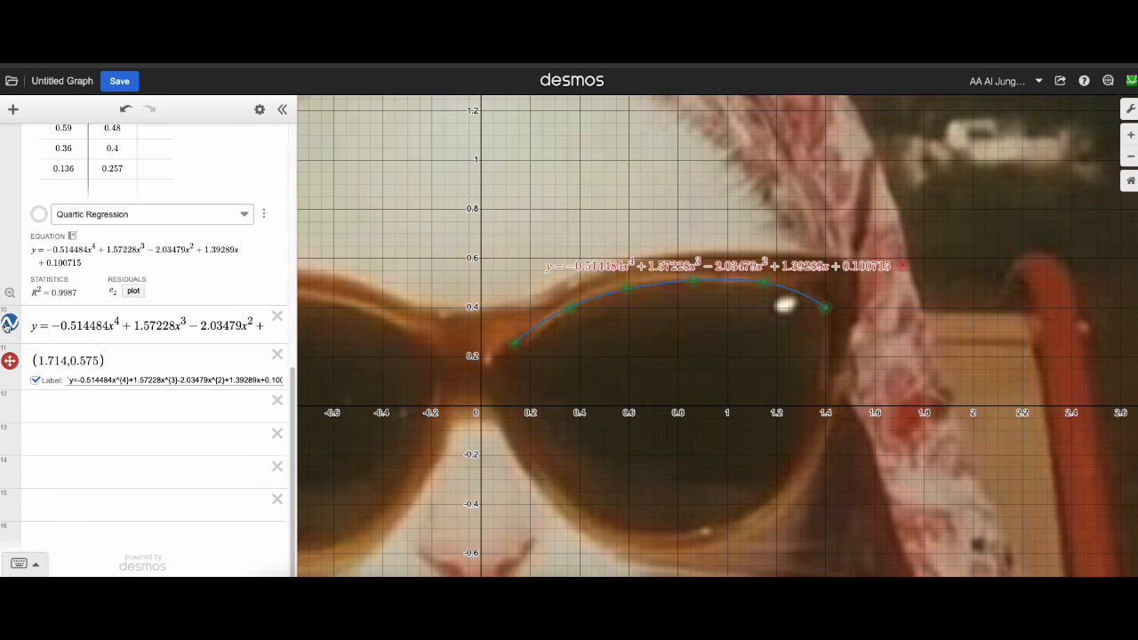
click(10, 325)
click(98, 389)
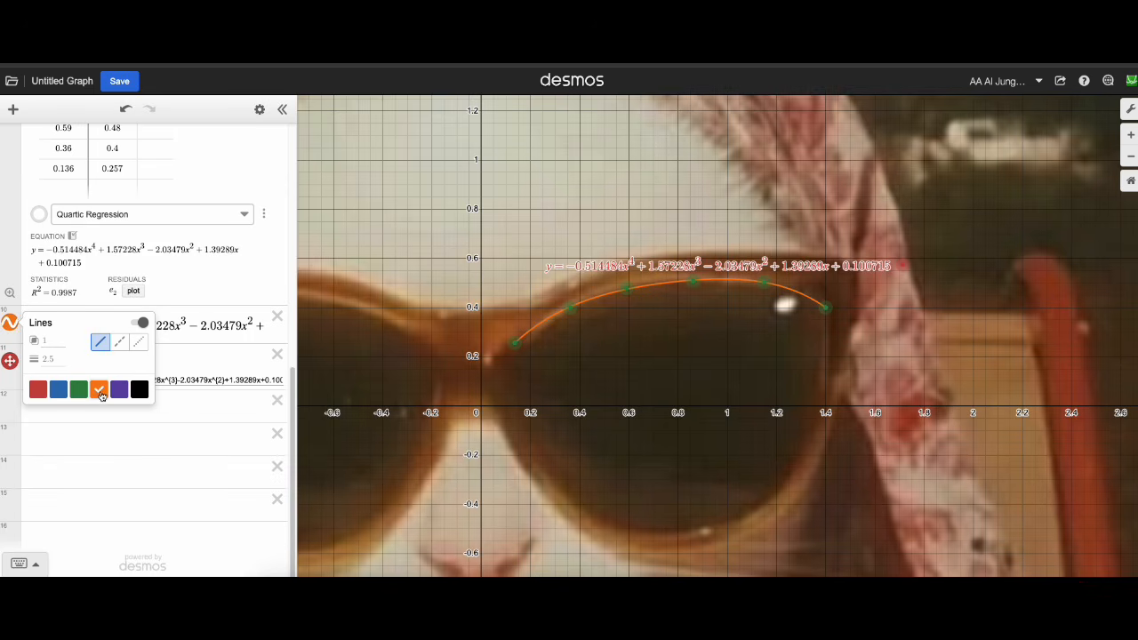
click(663, 274)
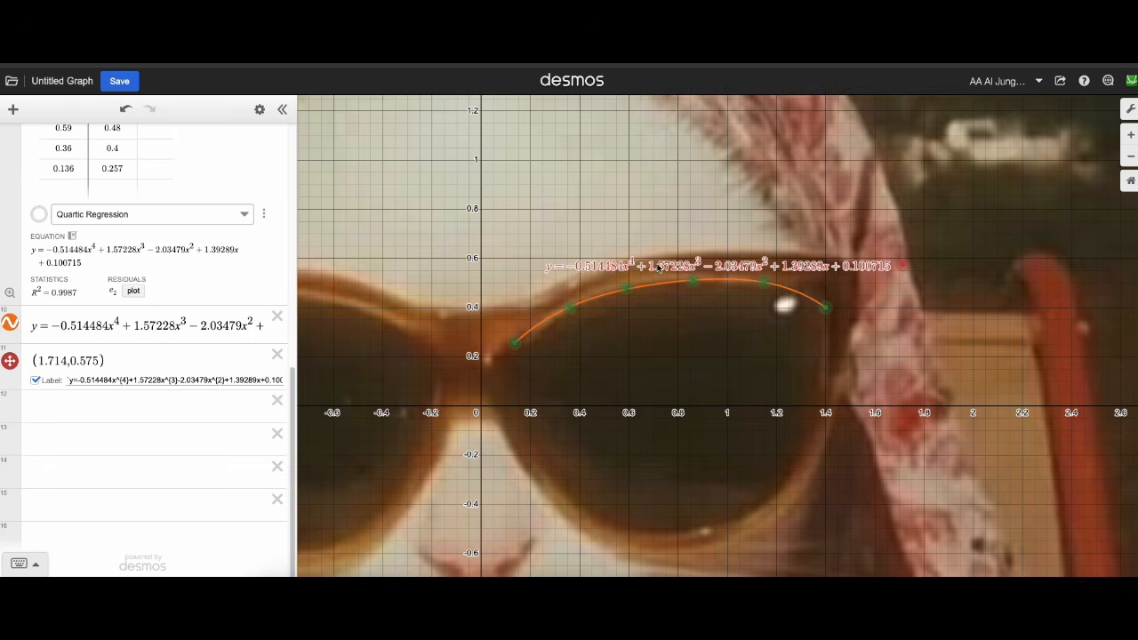
Hide the label's point marker, then recolour the equation label orange and move it to about (1.576, 0.594).
click(10, 362)
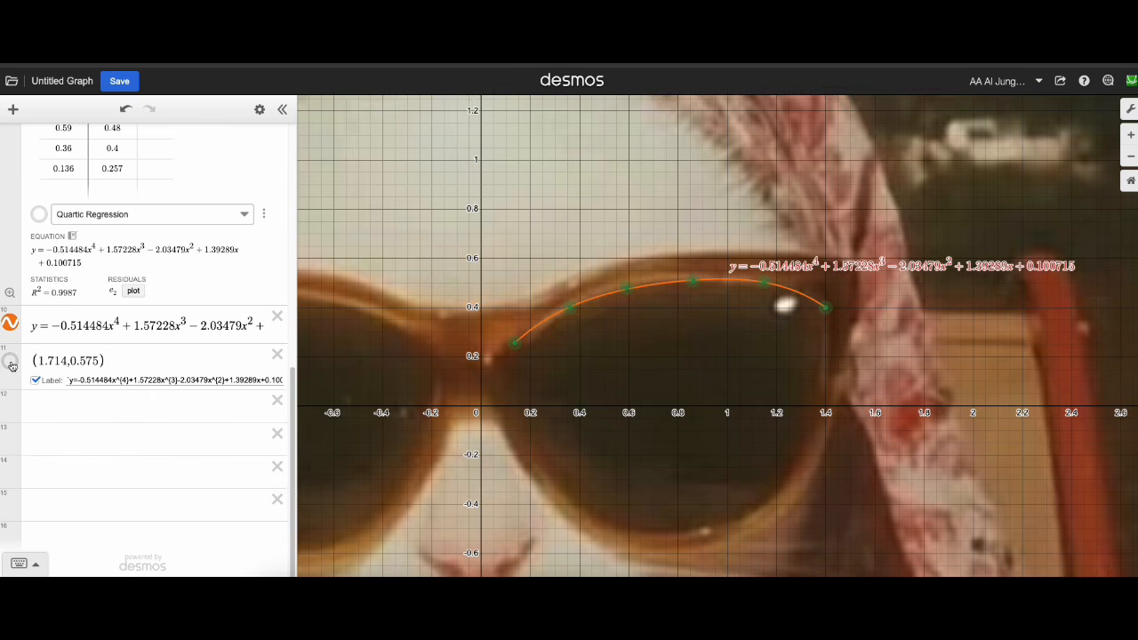
click(12, 364)
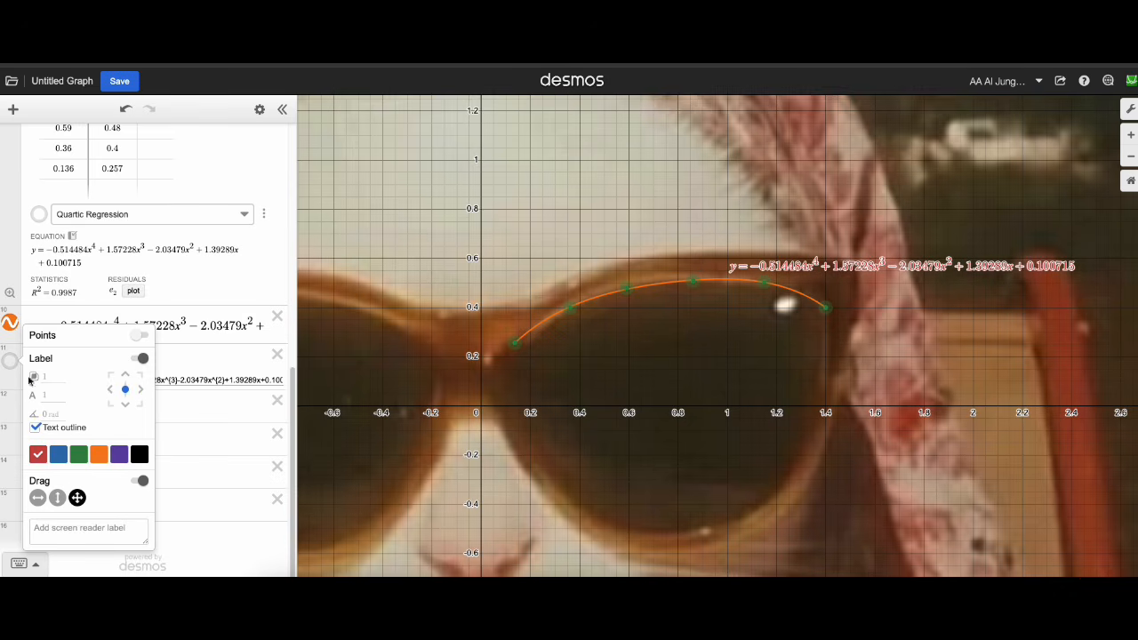
click(100, 455)
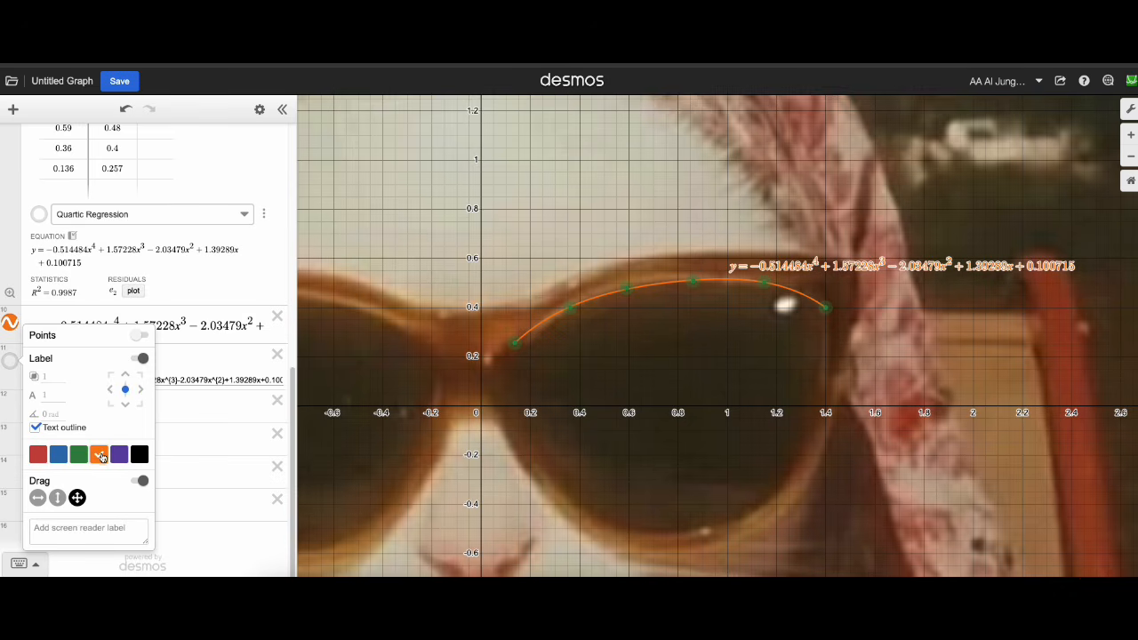
click(748, 277)
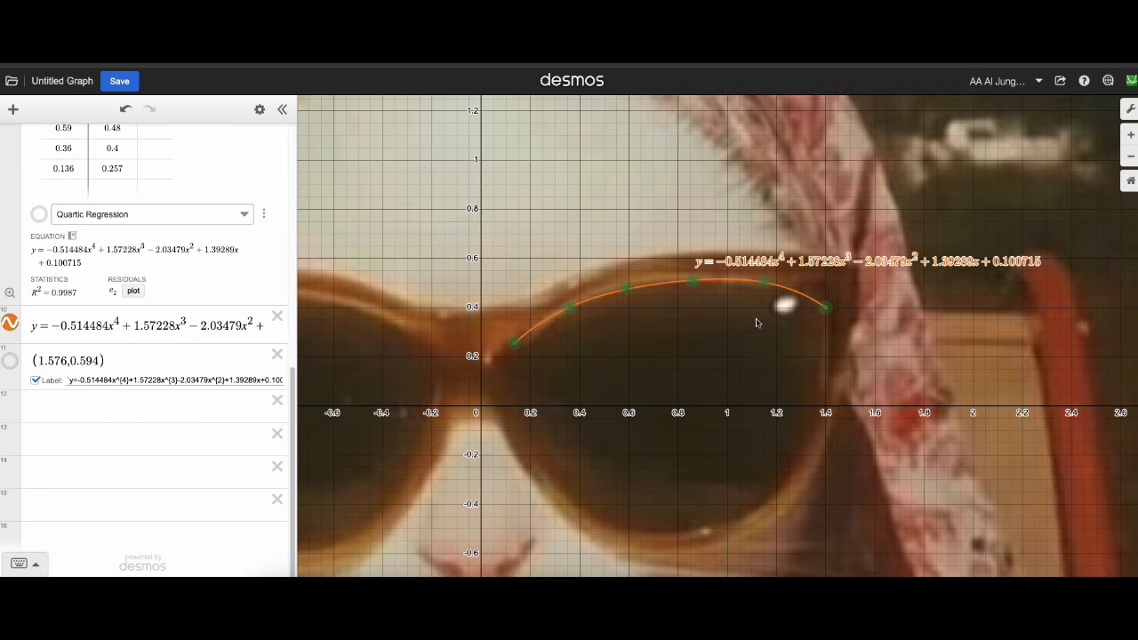